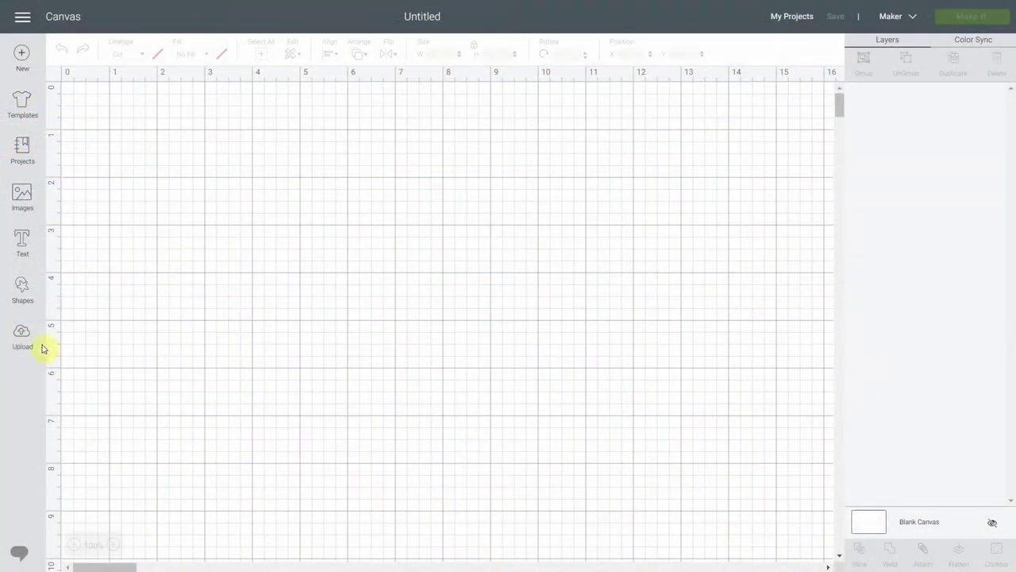
Upload Movie-Tab-Dividers-NeliDesign-SVG.svg as a vector image and select its new thumbnail.
click(22, 339)
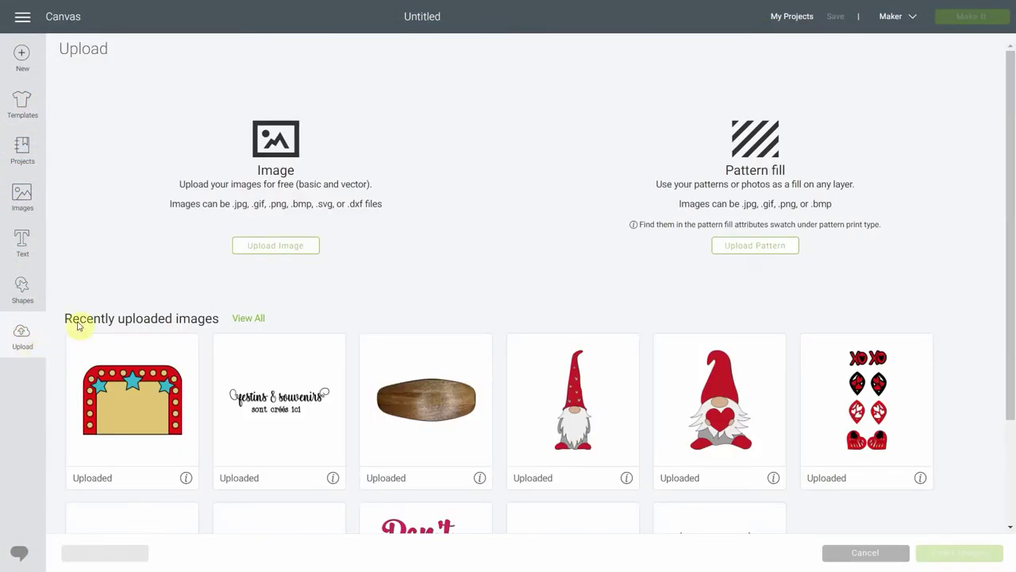
click(293, 248)
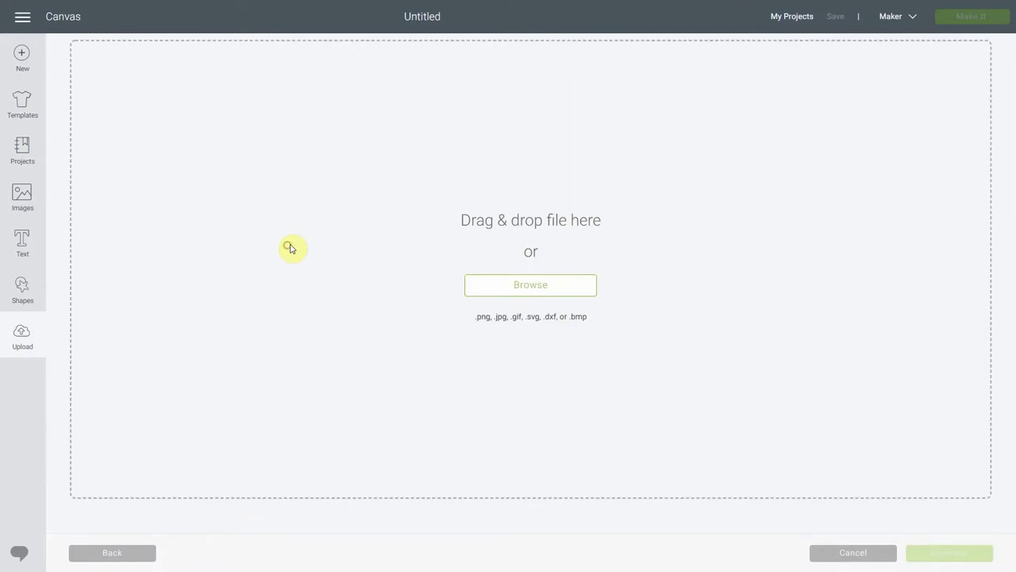
click(504, 293)
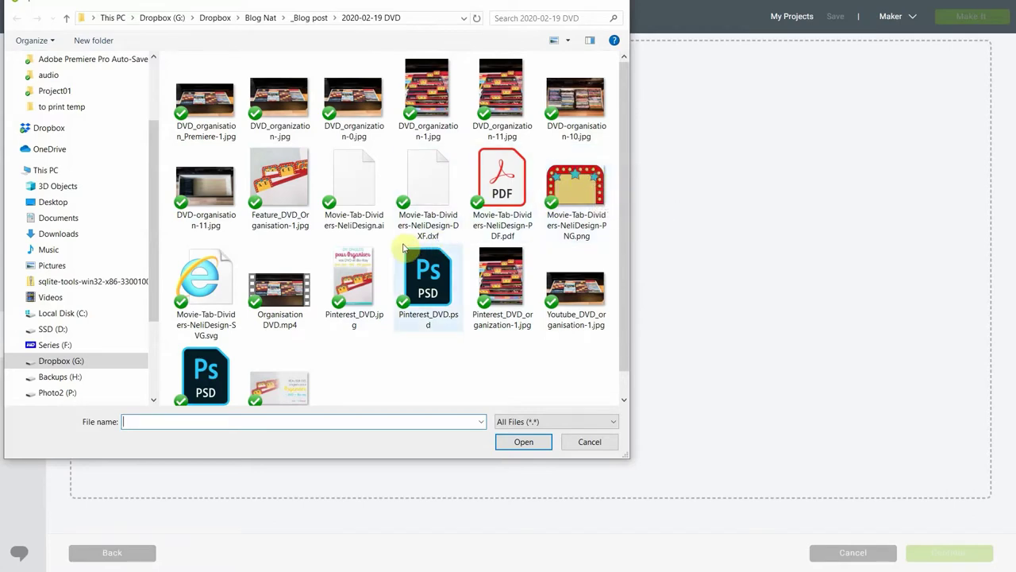
scroll(405, 248, down, 1)
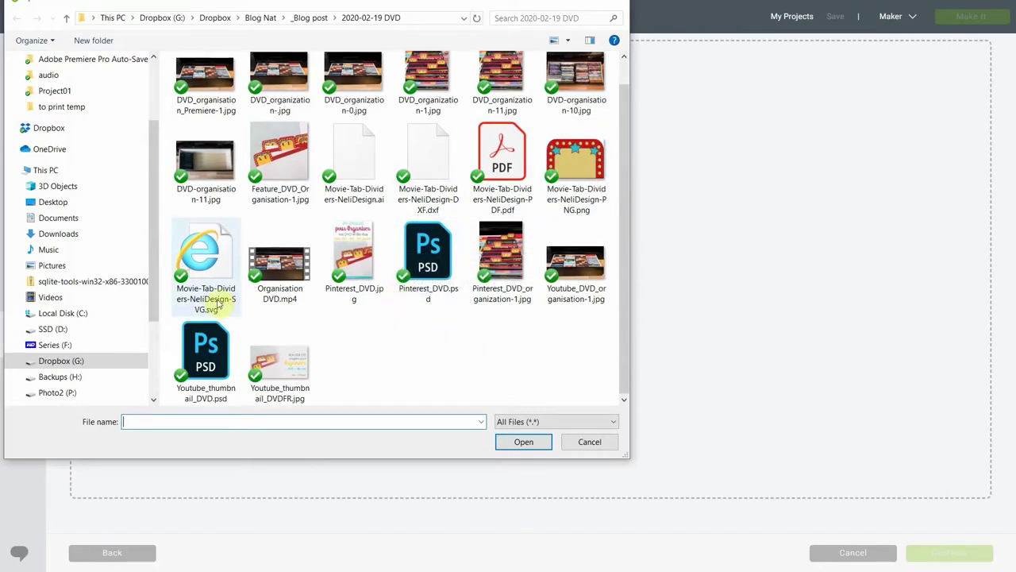
click(567, 40)
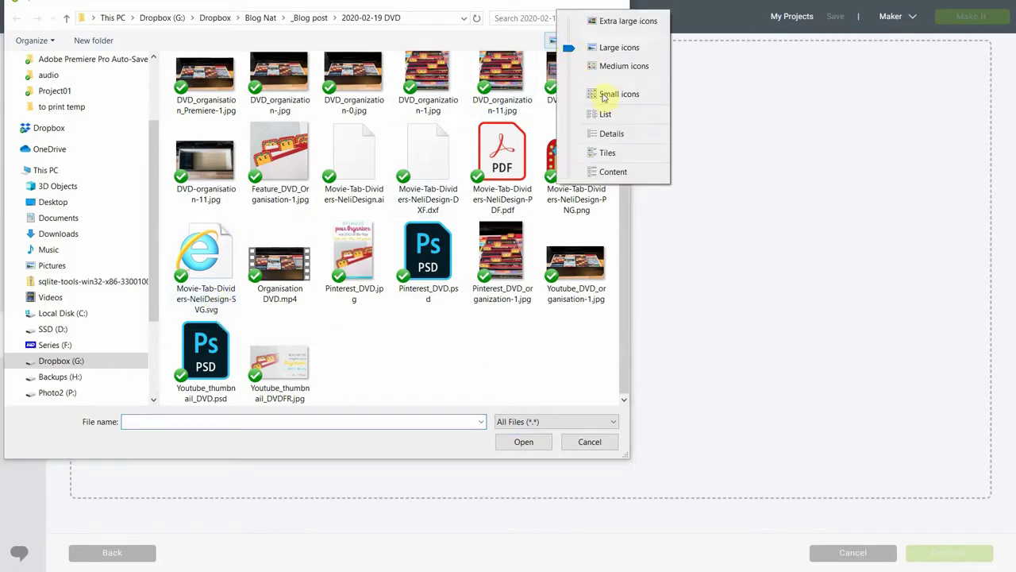
click(612, 123)
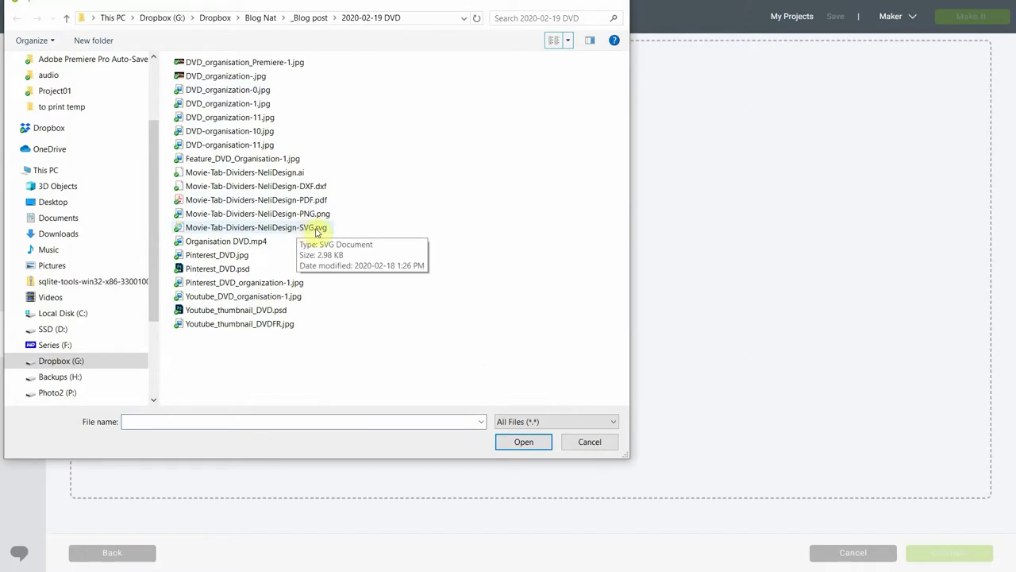
click(317, 229)
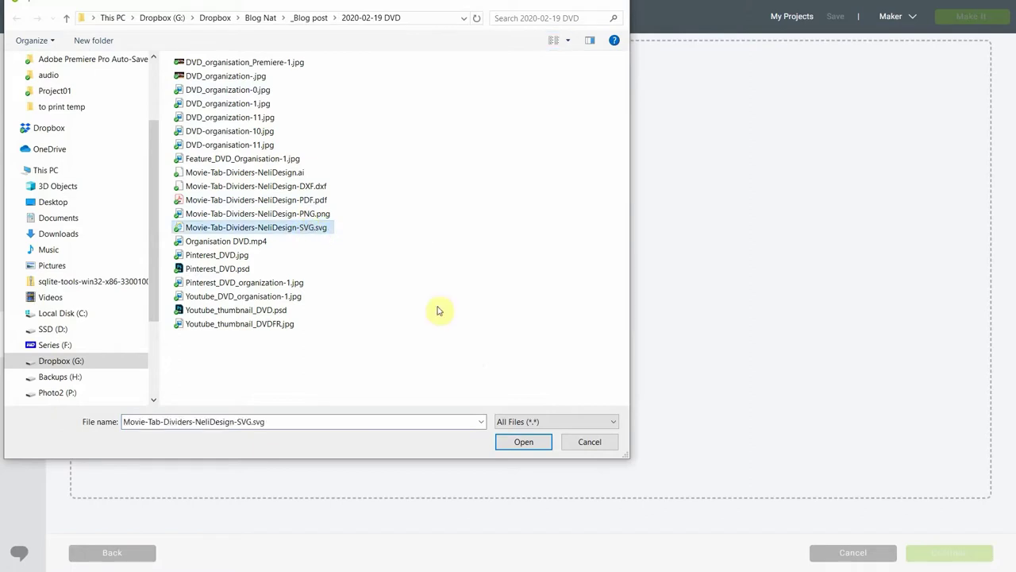
click(523, 442)
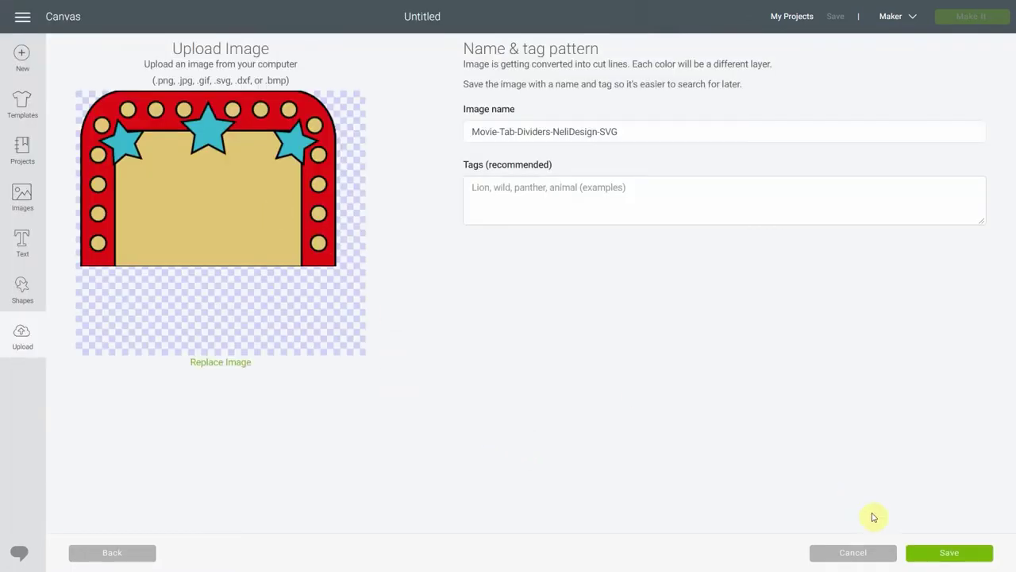
click(933, 554)
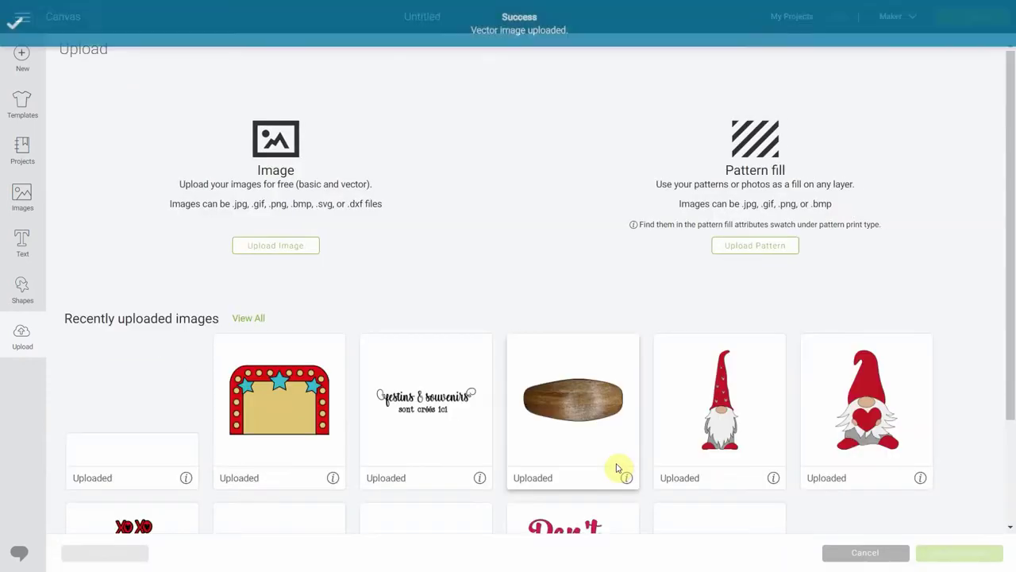
click(131, 442)
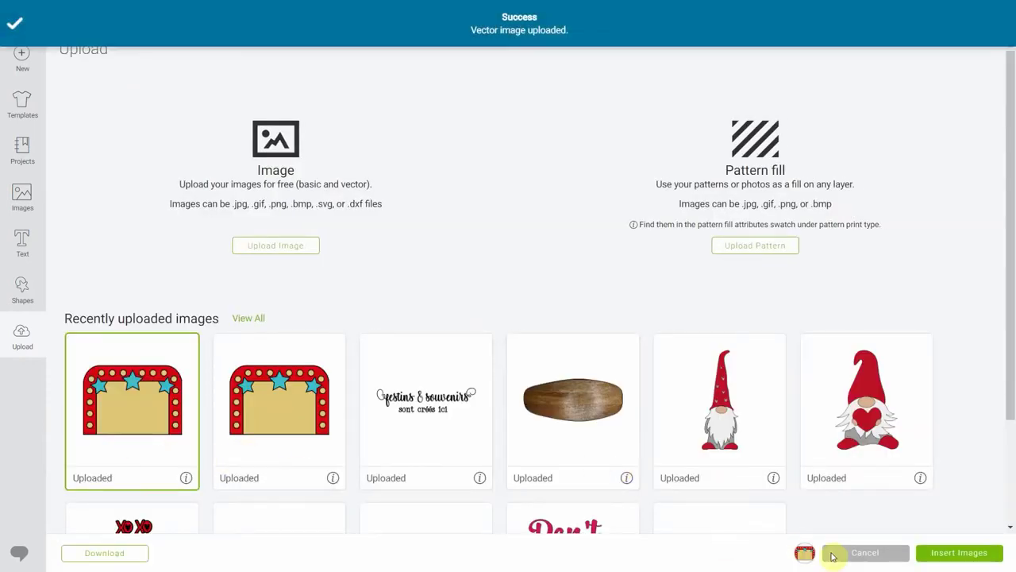
Insert the marquee image, zoom in to 200% and ungroup it into six layers.
click(974, 554)
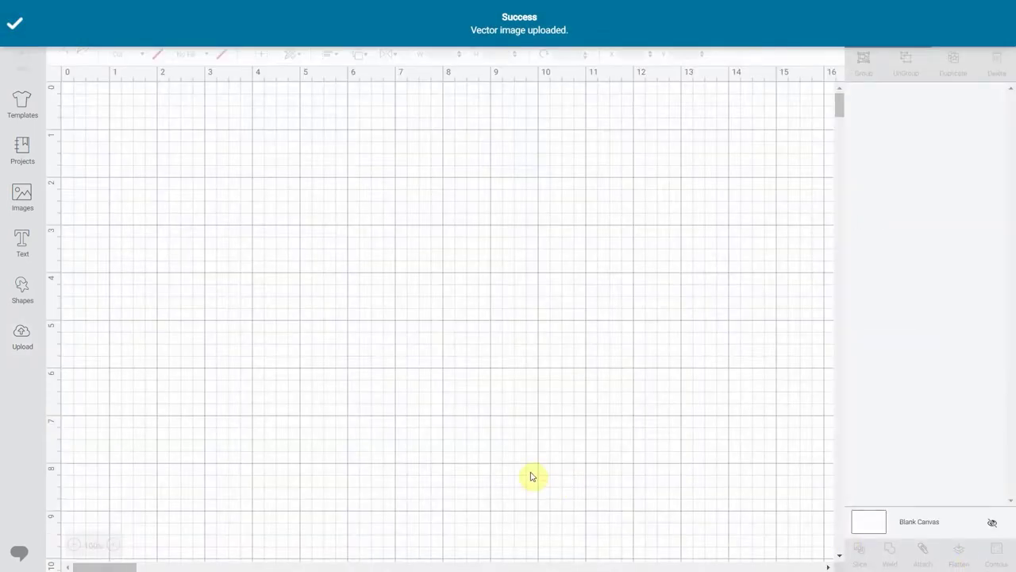
click(114, 545)
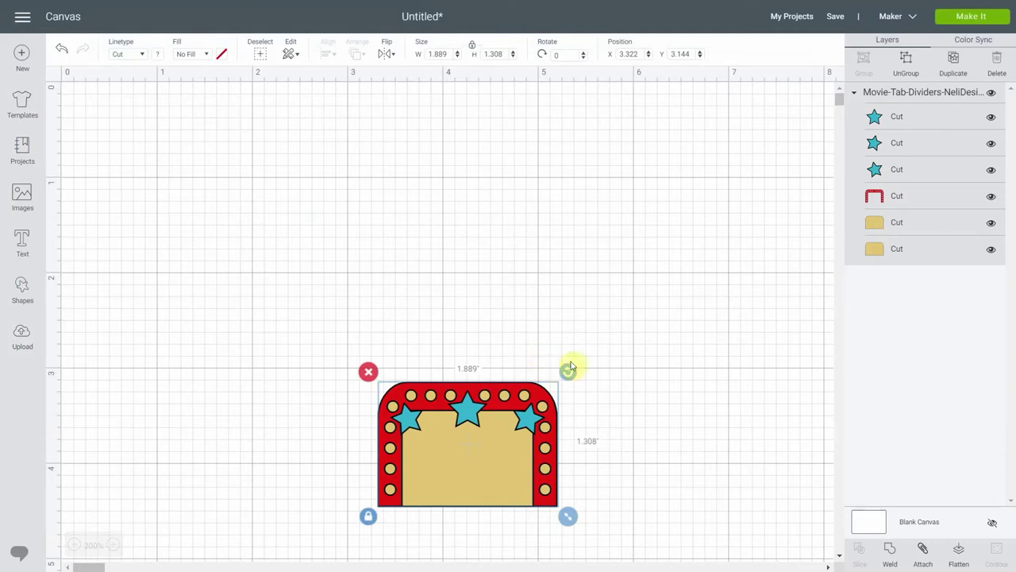
click(906, 58)
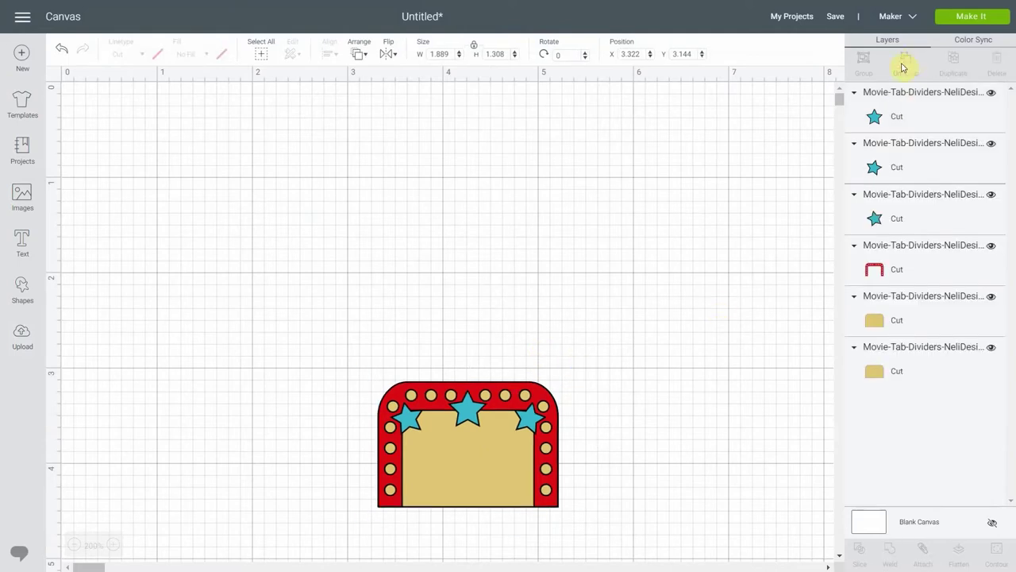
click(897, 319)
click(896, 374)
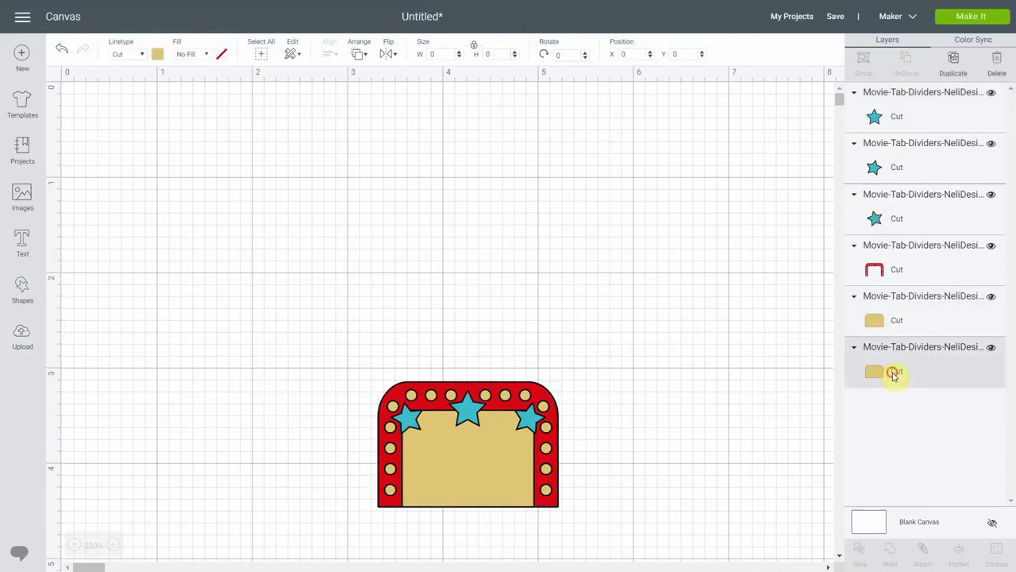
click(895, 319)
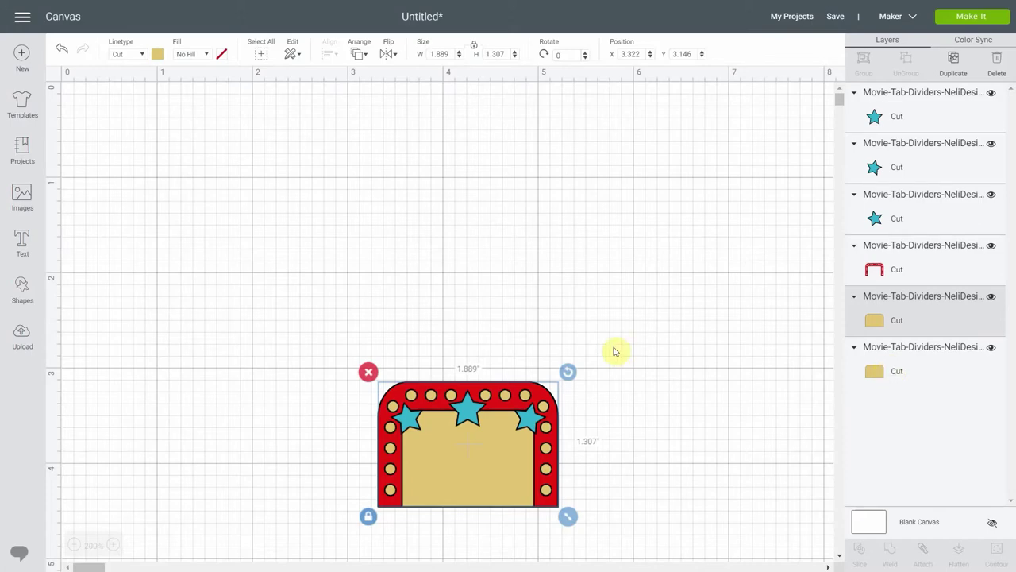
Move all six marquee pieces together to the canvas's upper left (X 1.093, Y 0.832).
click(412, 324)
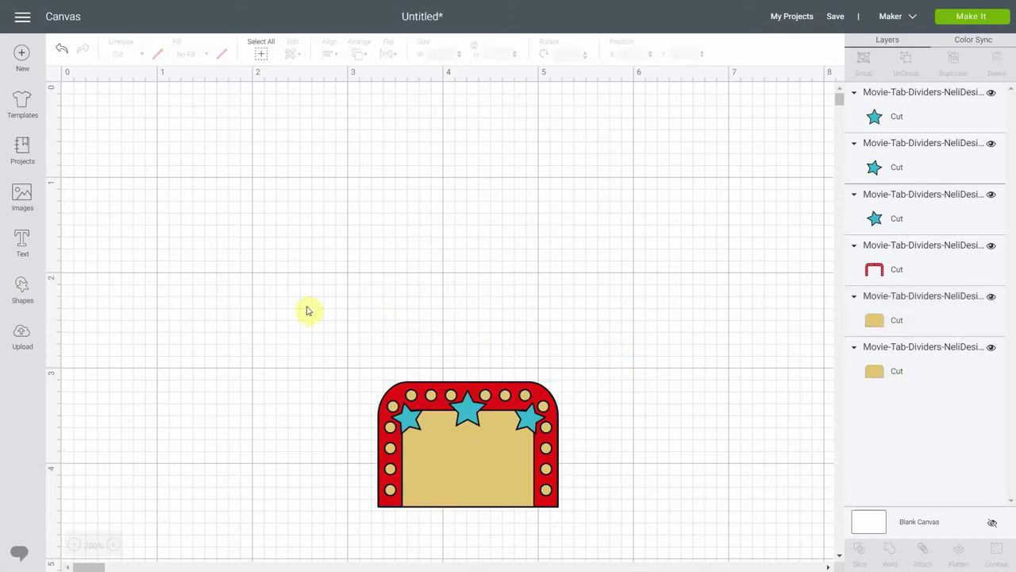
drag(291, 307, 659, 540)
drag(500, 459, 288, 237)
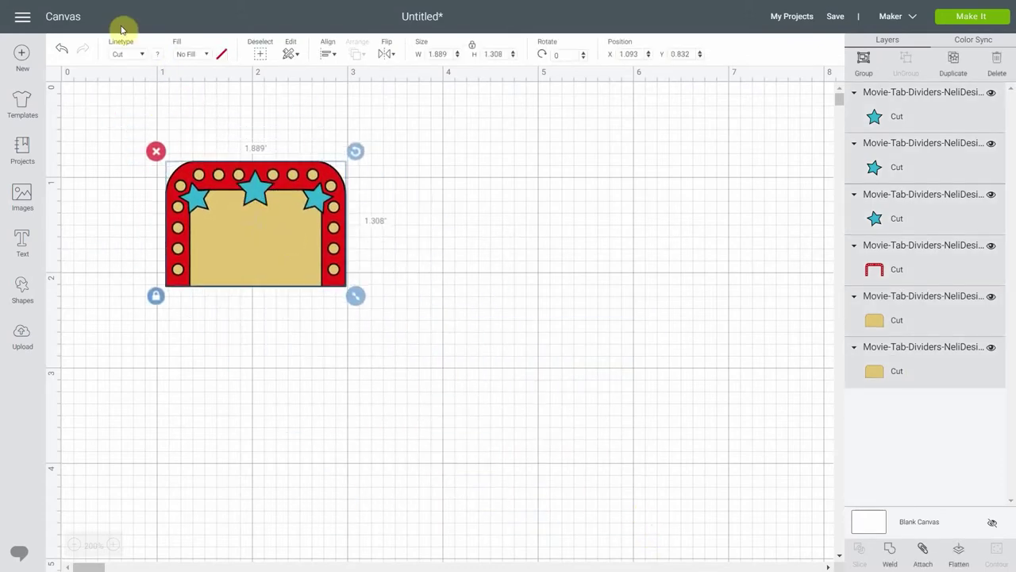
click(426, 242)
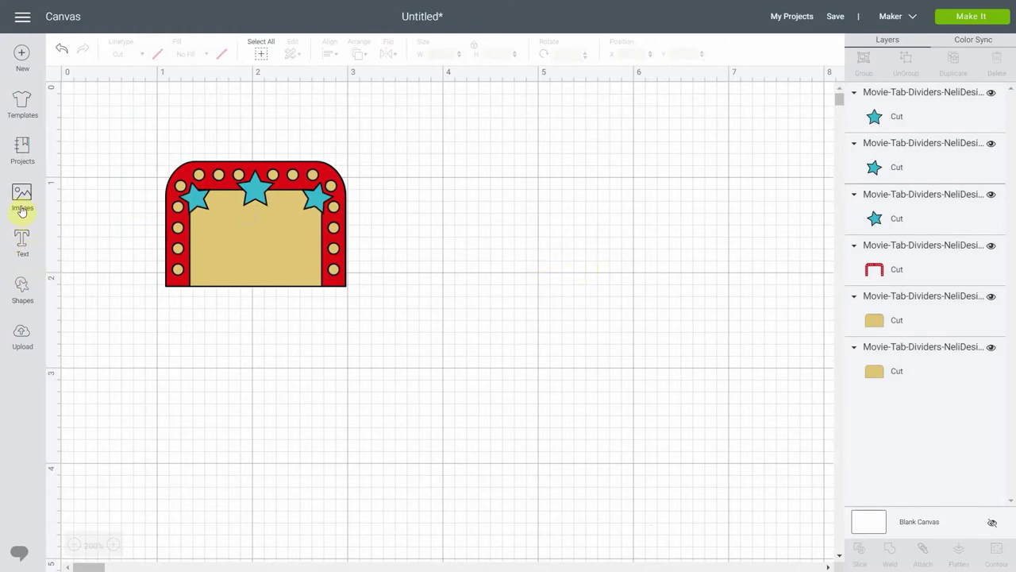
Insert a Square from the basic shapes onto the canvas.
click(23, 236)
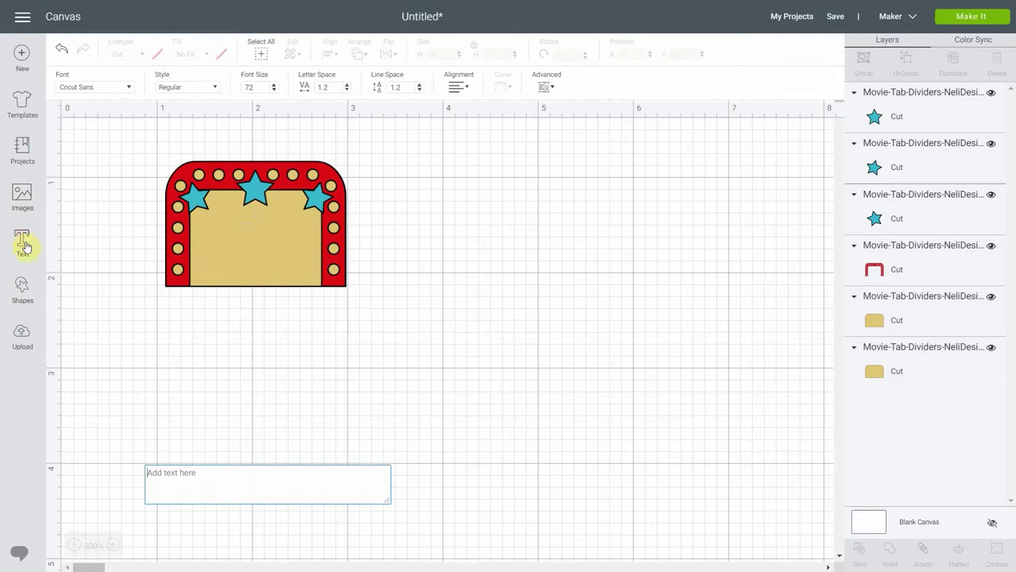
click(23, 286)
click(82, 196)
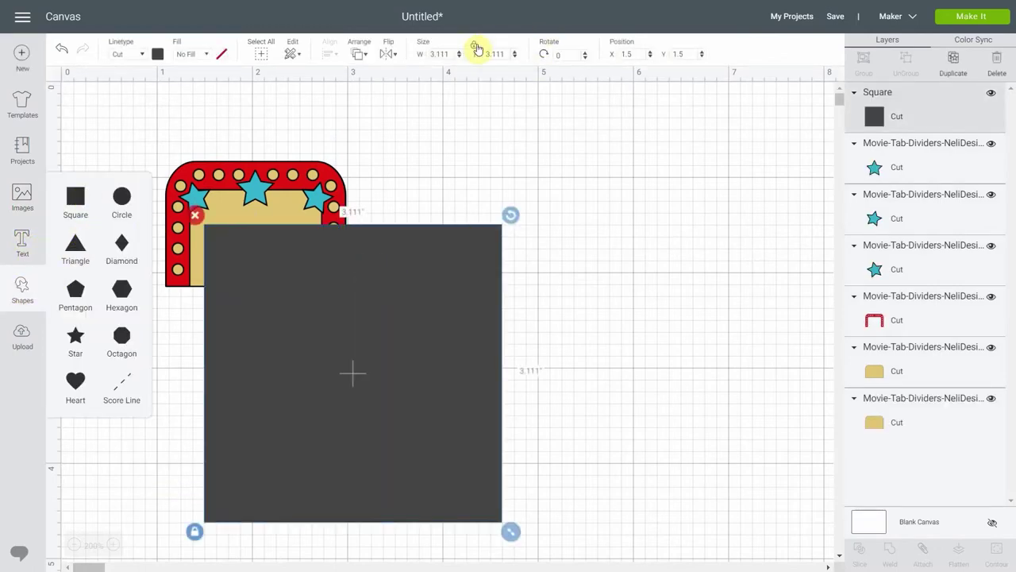
Unlock proportions, resize the square to 7.5 × 6 in and move it up-left over the marquee.
click(474, 45)
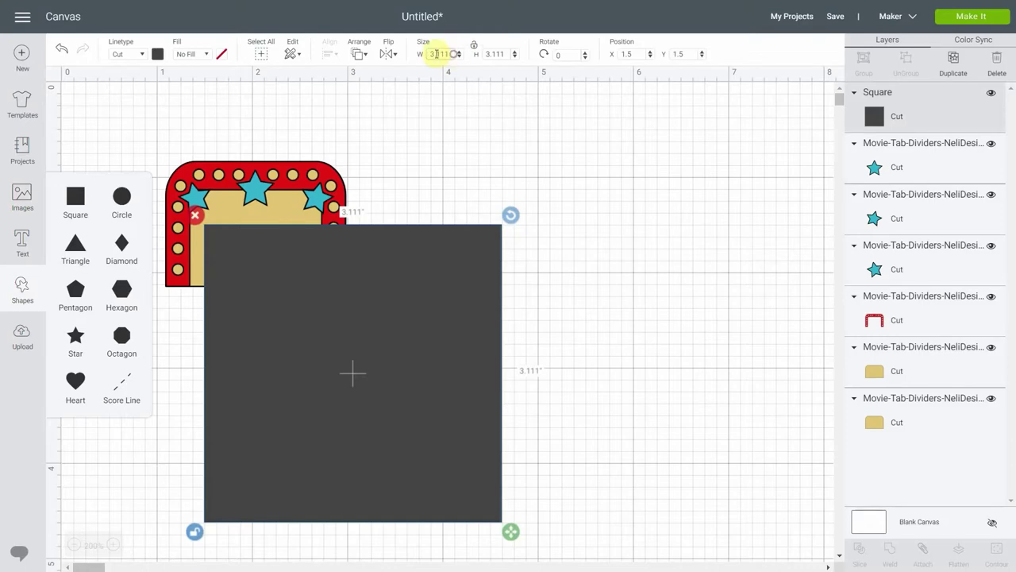
double_click(435, 53)
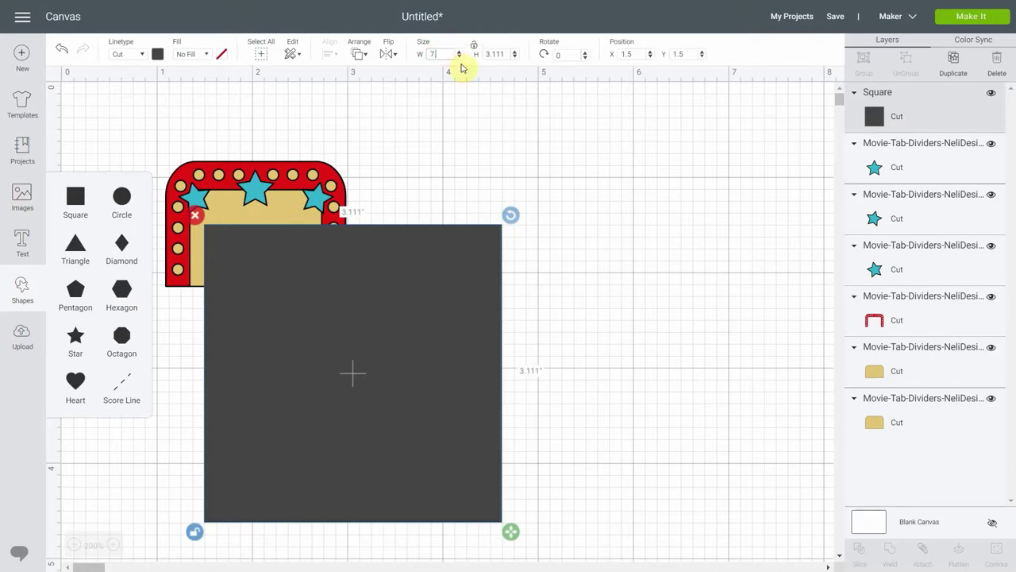
click(502, 53)
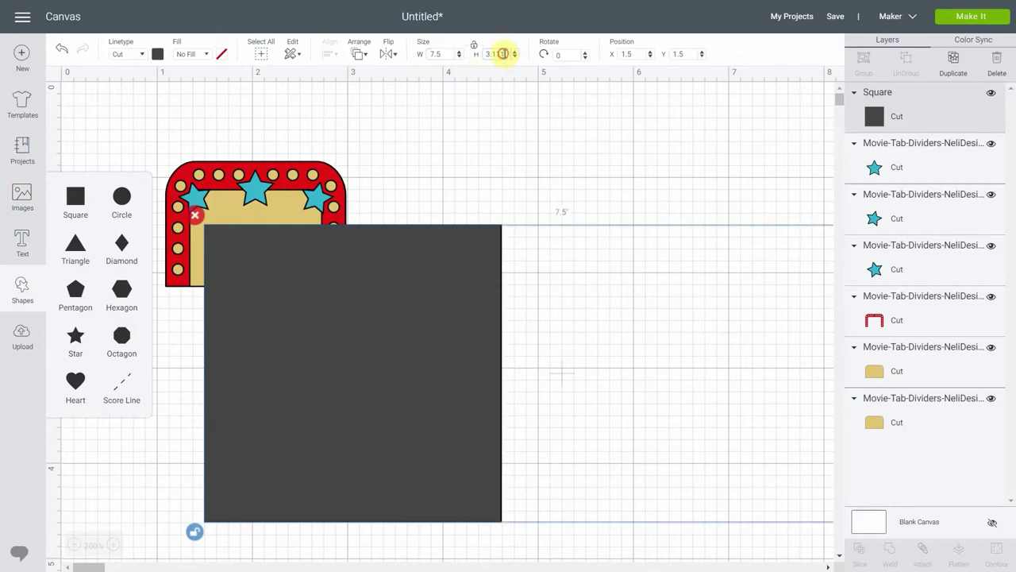
double_click(504, 53)
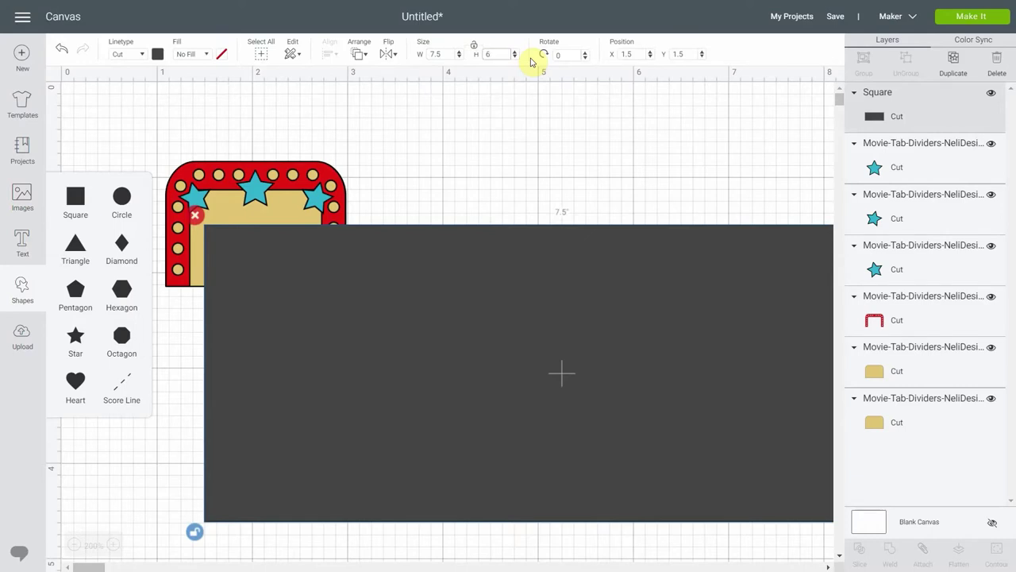
key(Return)
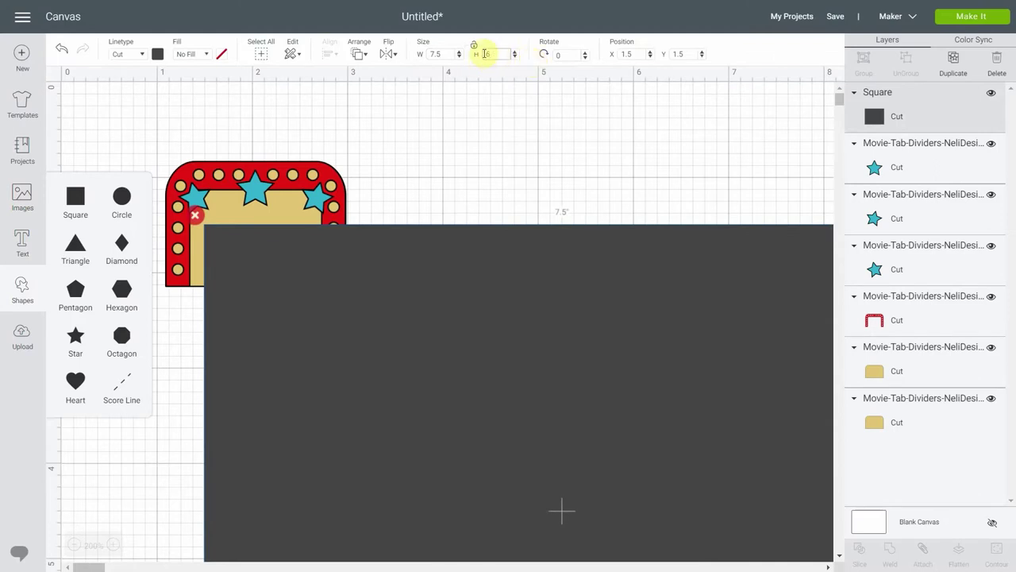
click(492, 55)
click(489, 58)
click(530, 94)
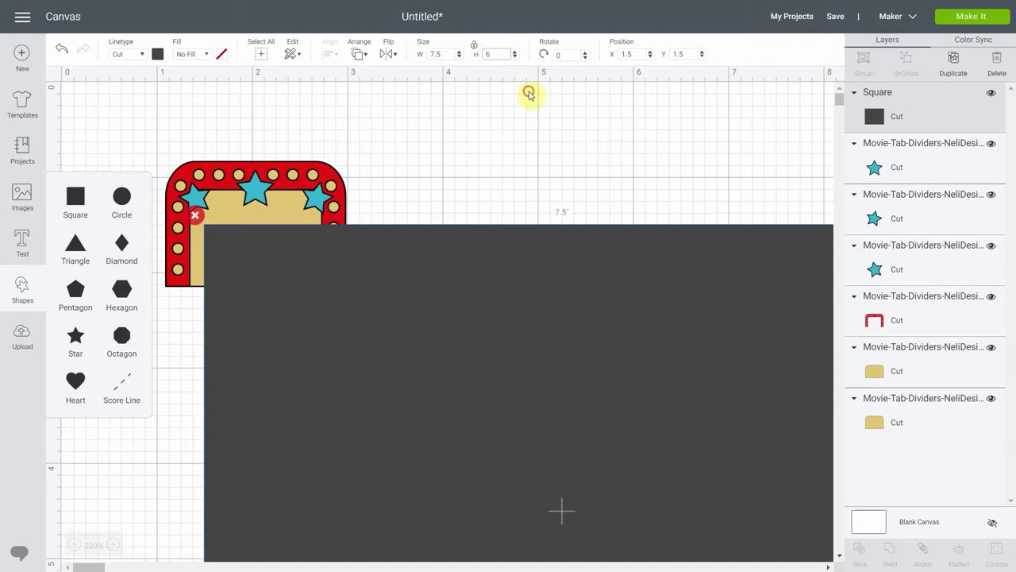
drag(483, 263, 388, 202)
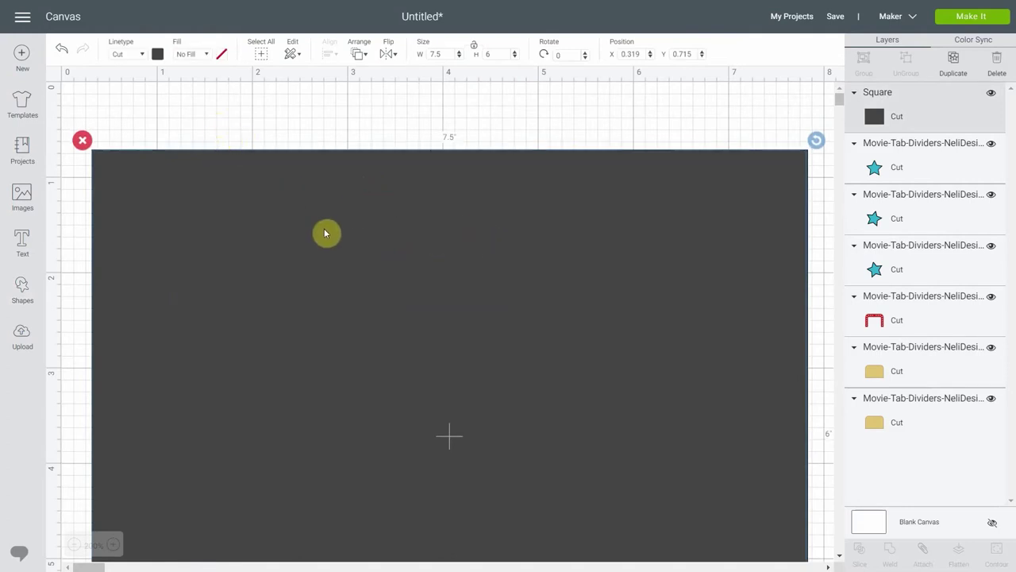
Make the square white and send it behind the marquee tab.
click(159, 54)
click(172, 175)
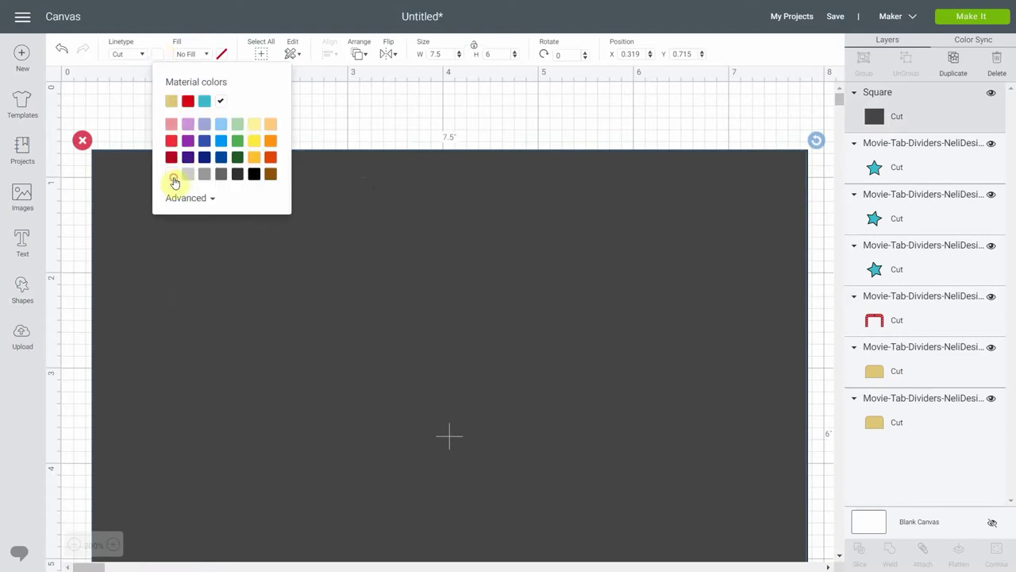
drag(358, 251, 394, 325)
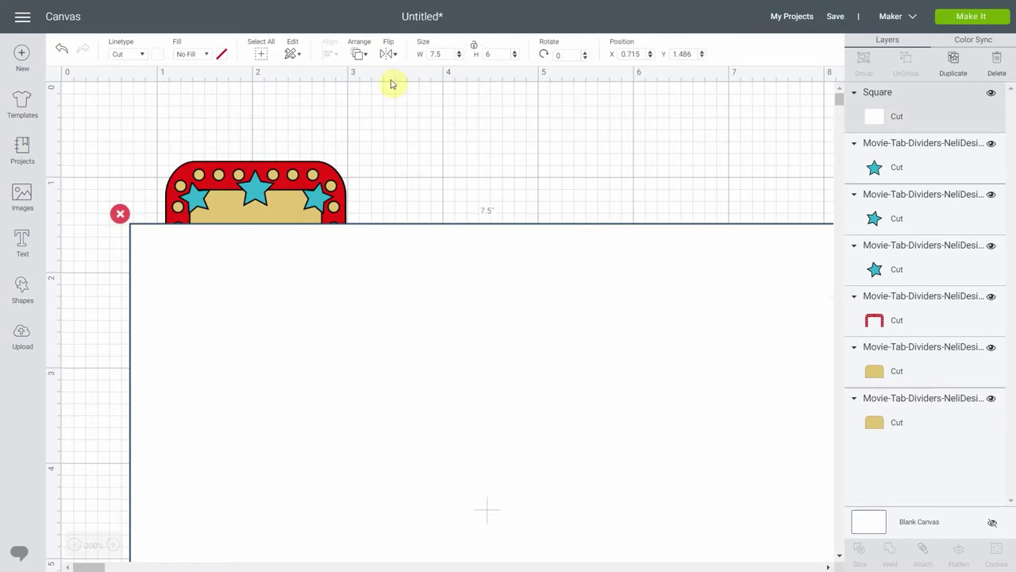
right_click(467, 287)
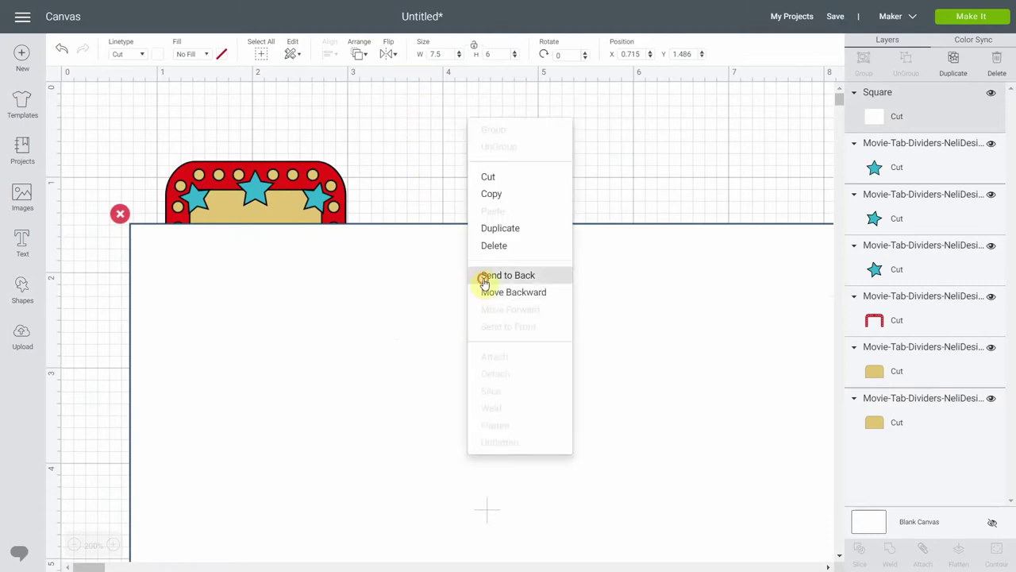
click(482, 276)
Position the square so its top-left corner sits under the tab, at X 1.069, Y 1.764.
drag(461, 299, 467, 304)
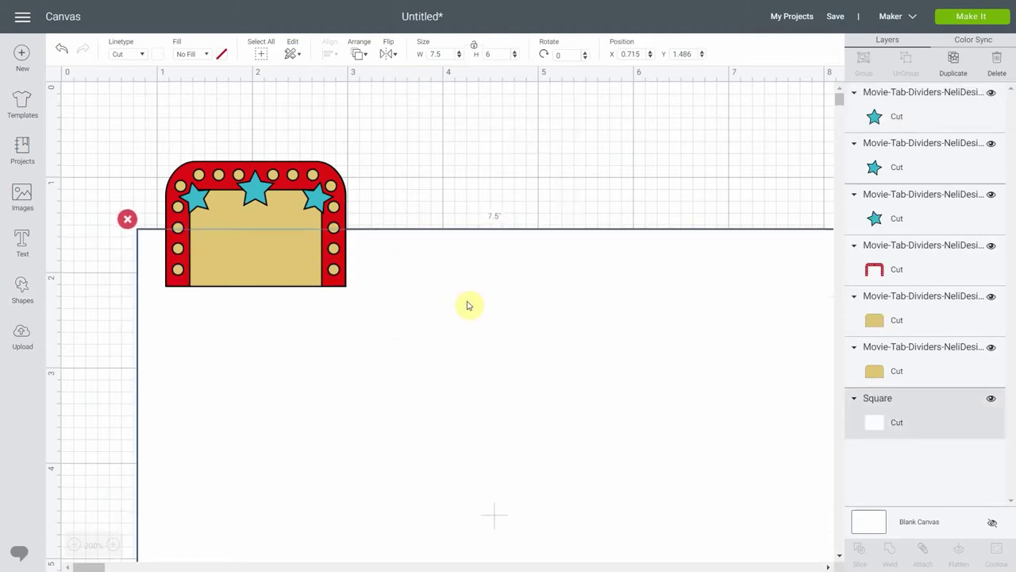
click(77, 545)
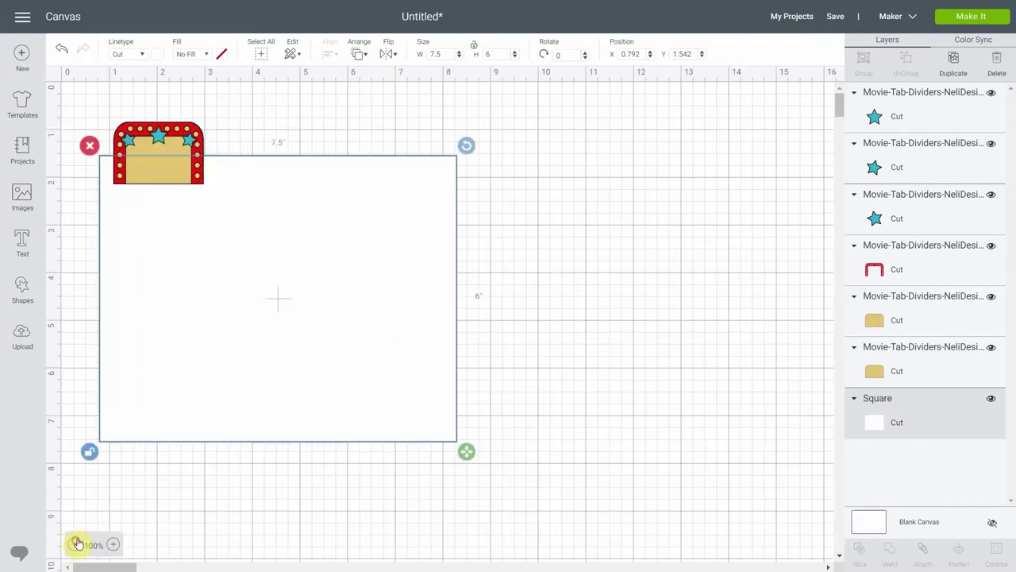
drag(217, 256, 233, 270)
drag(399, 314, 420, 318)
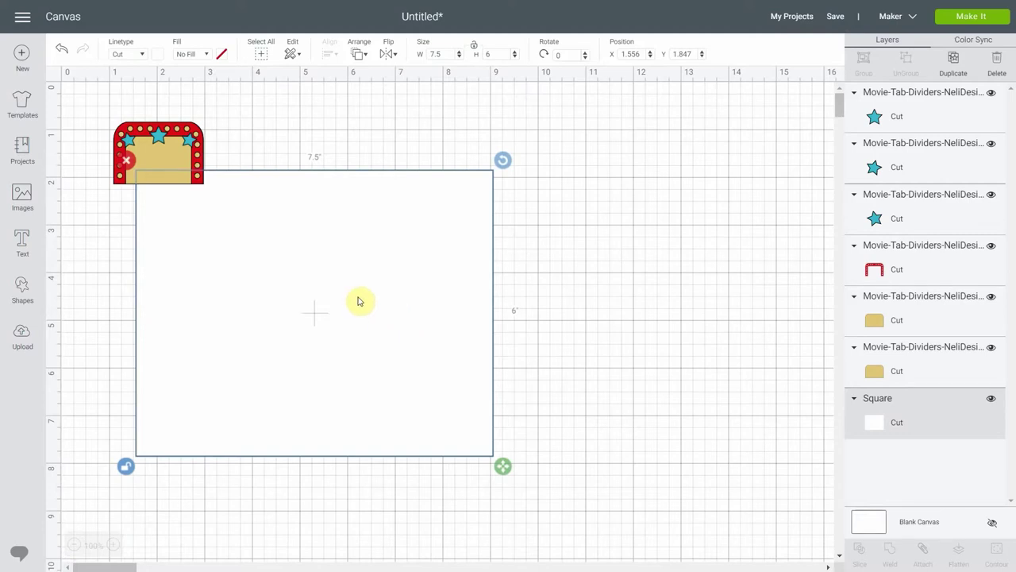
drag(358, 301, 335, 295)
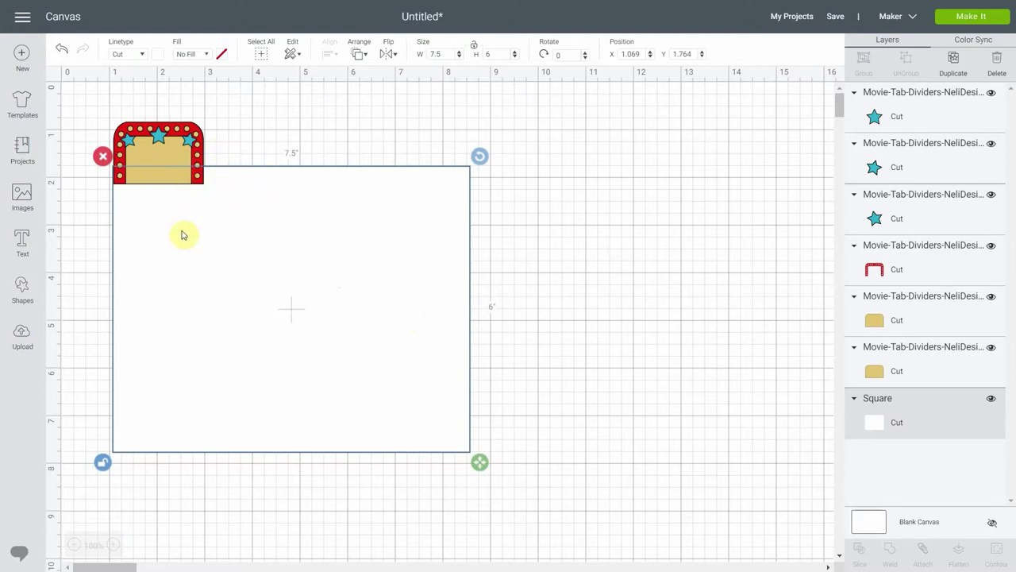
Add a black 'A - B' text layer in Cricut Sans below the marquee tab and select its text.
click(115, 544)
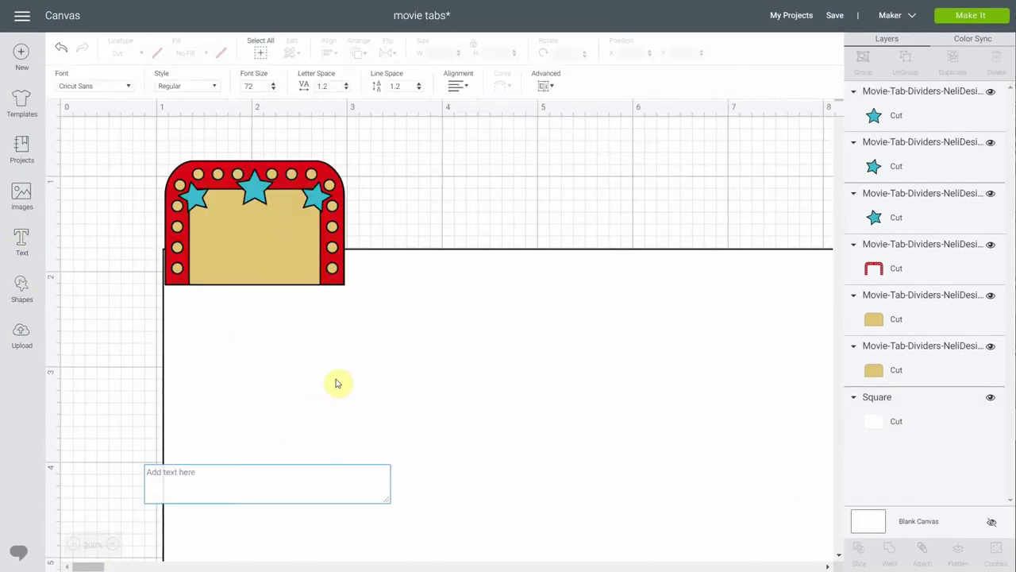
text(A)
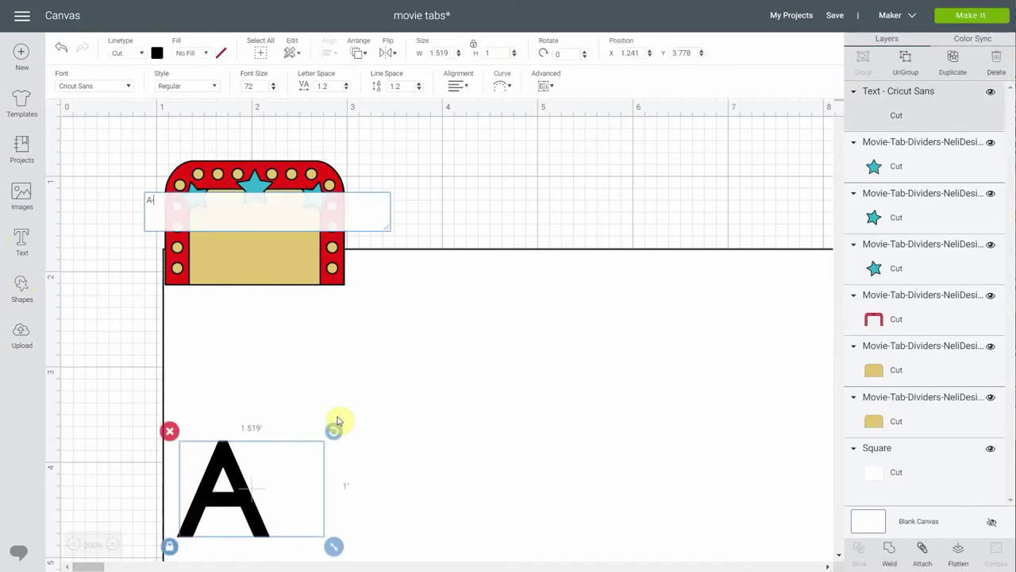
text(-B)
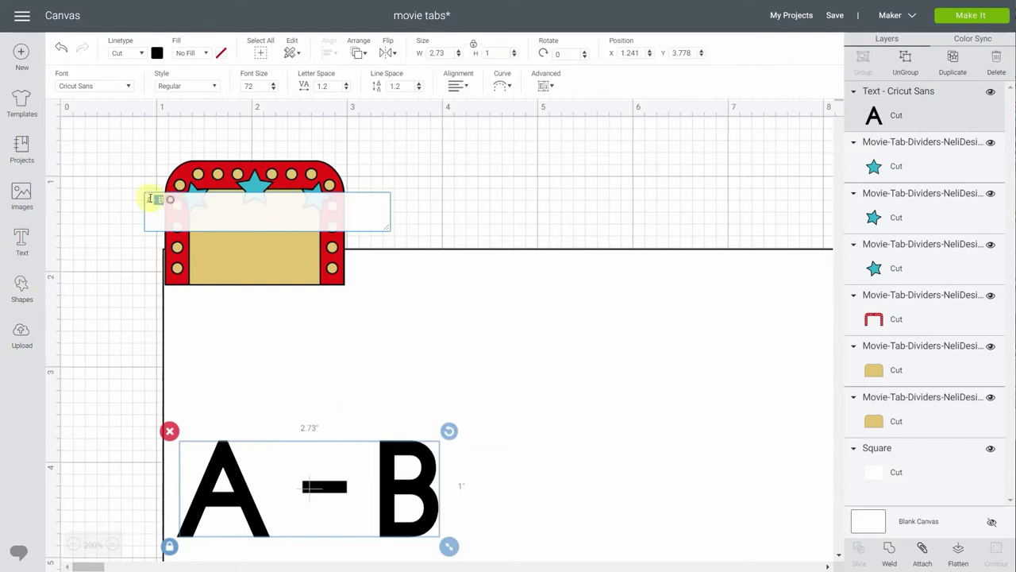
drag(146, 199, 336, 212)
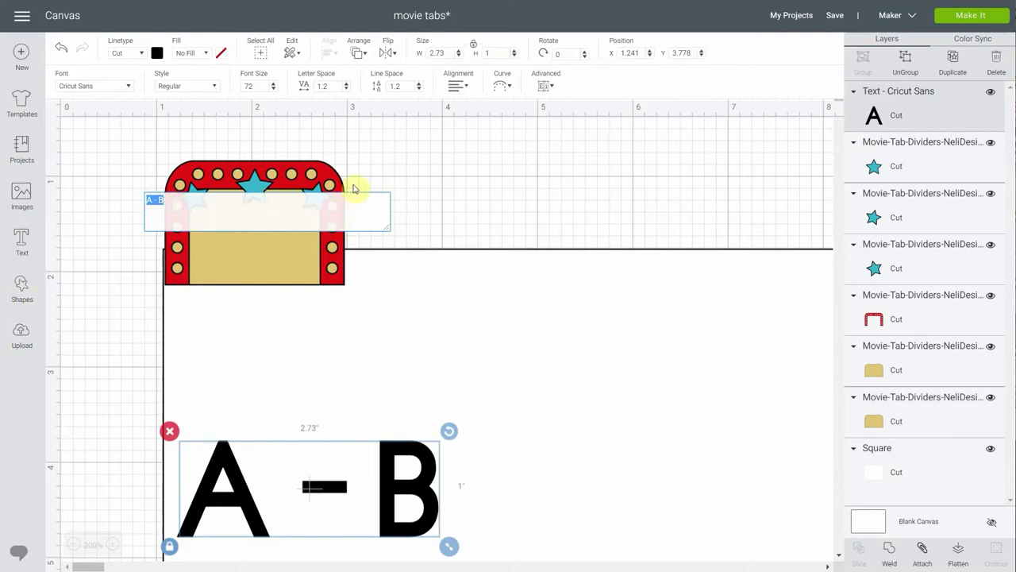
click(128, 87)
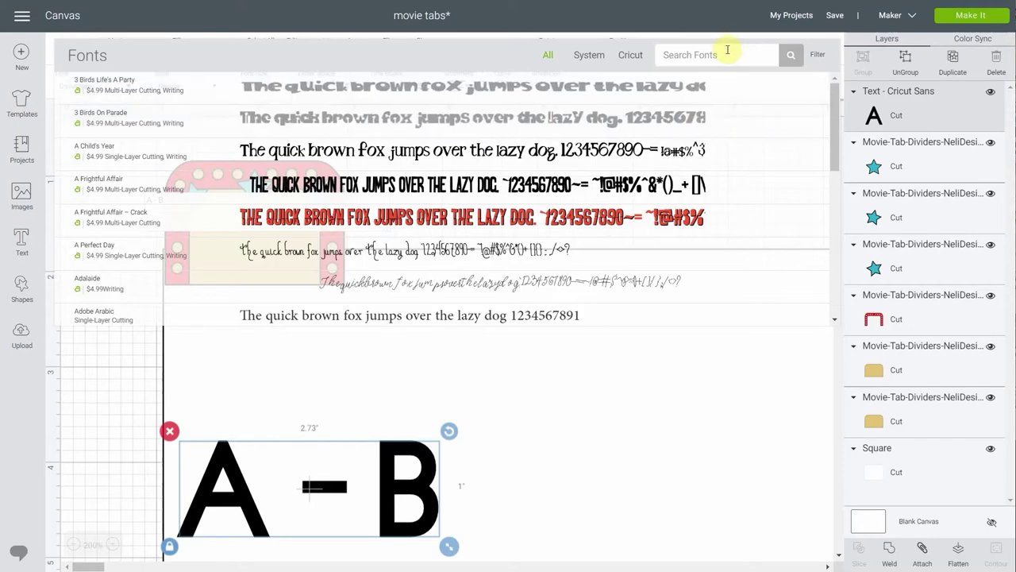
Set the A - B text in the Limelight font.
text(l)
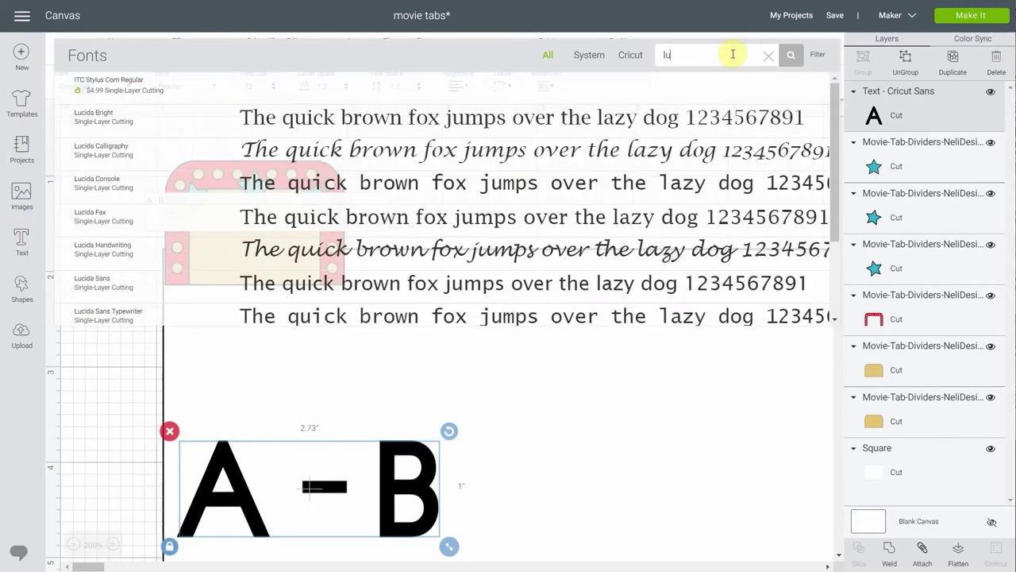
text(ime)
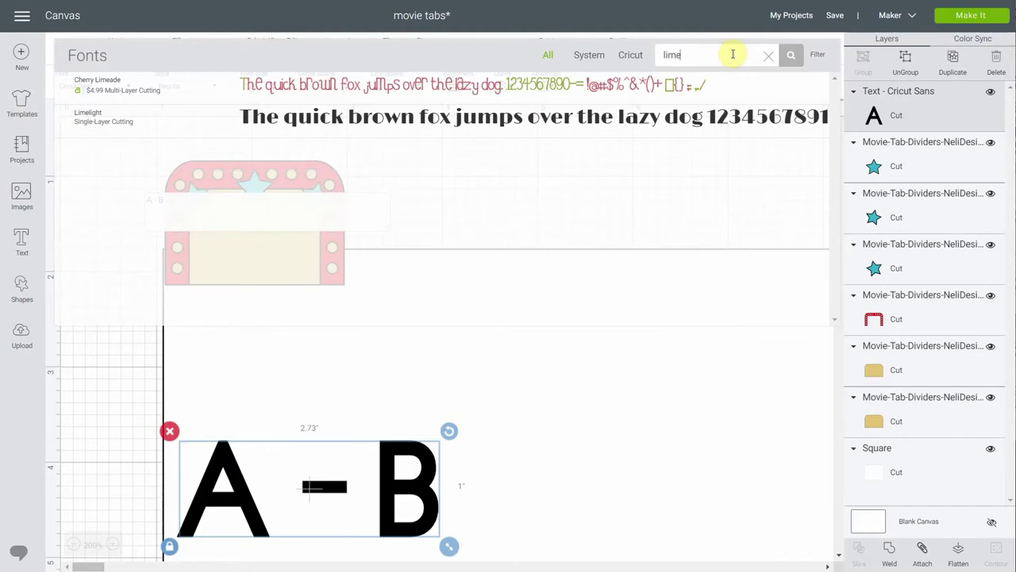
click(202, 119)
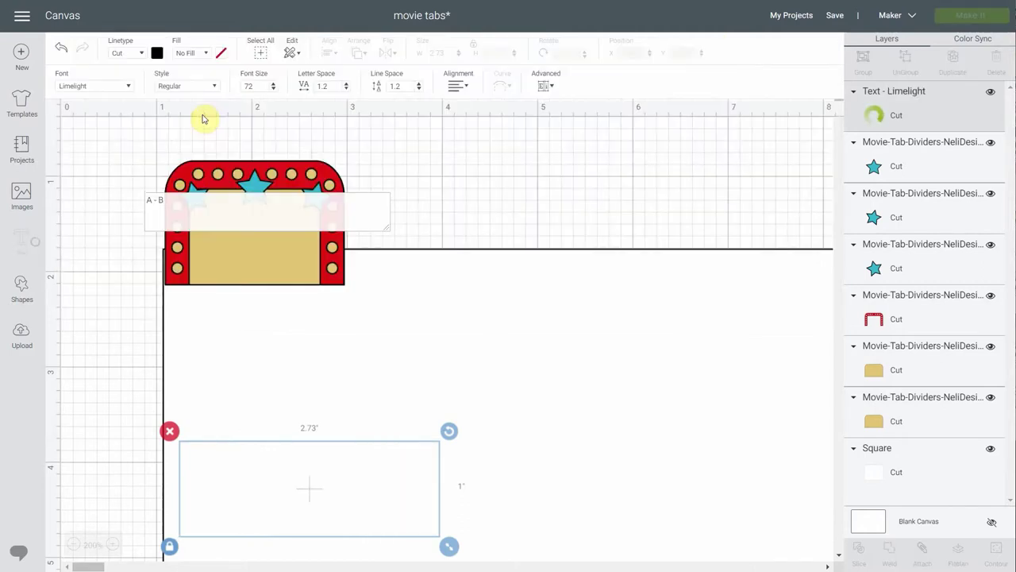
click(333, 494)
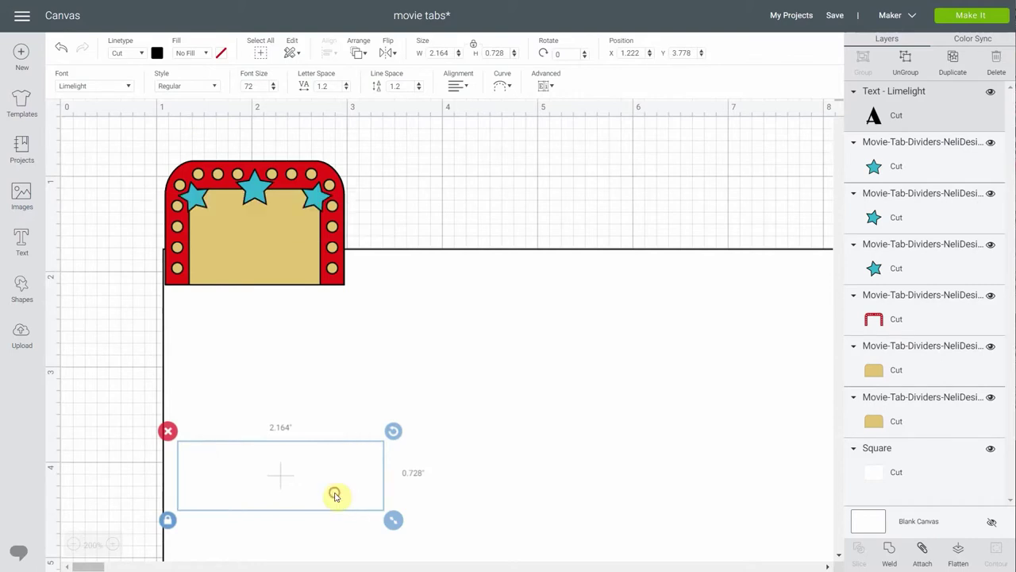
Move the A - B text onto the marquee's tan panel and shrink it to 1.164 × 0.391 in.
drag(334, 494, 345, 347)
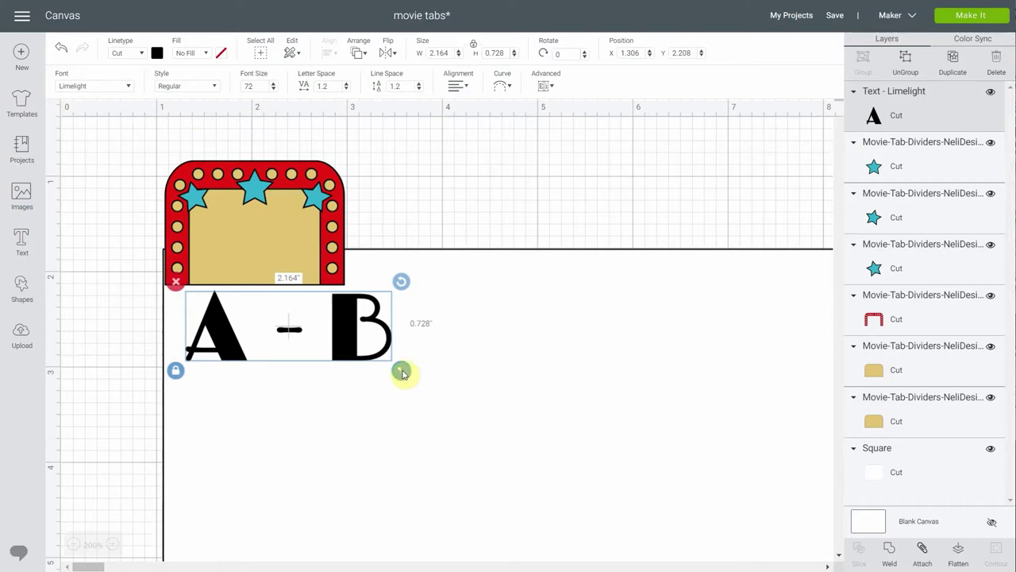
drag(403, 373, 359, 356)
drag(323, 316, 316, 208)
drag(354, 251, 295, 233)
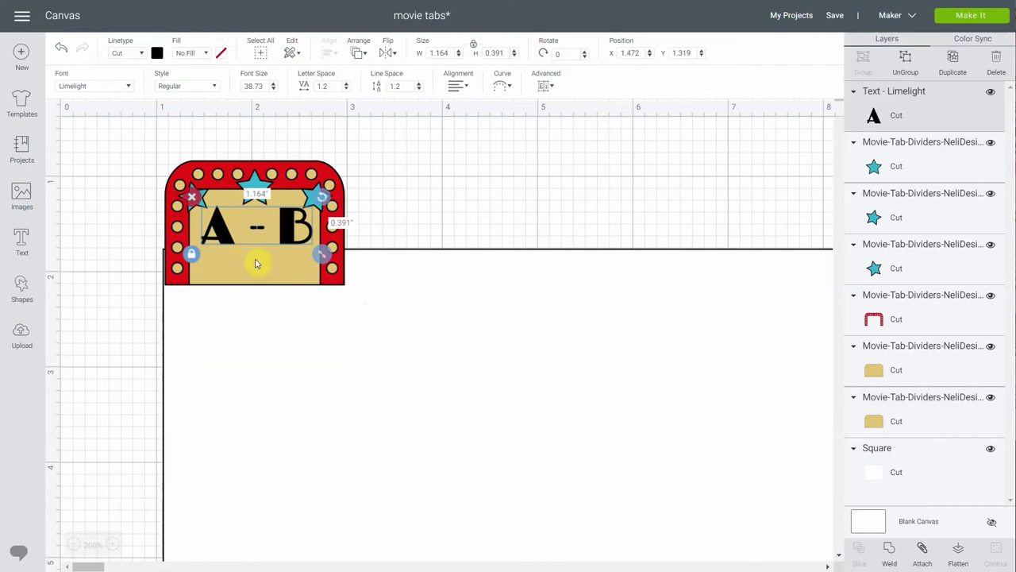
mouse_move(290, 234)
mouse_down()
mouse_move(288, 255)
mouse_move(292, 228)
mouse_up()
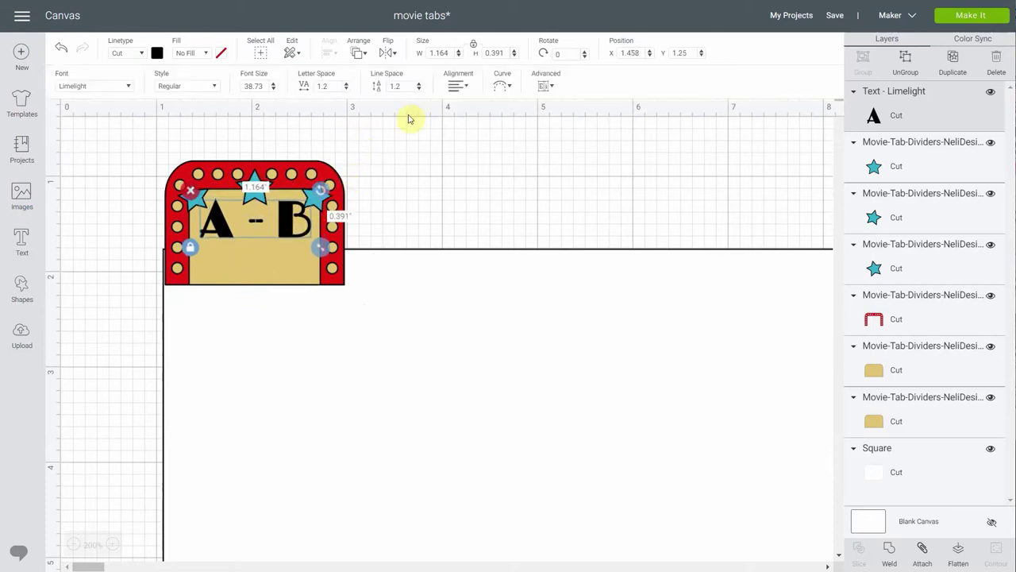
Reduce the A - B letter spacing from 1.2 to 0.1 and recentre the text at X 1.521, Y 1.257.
click(347, 89)
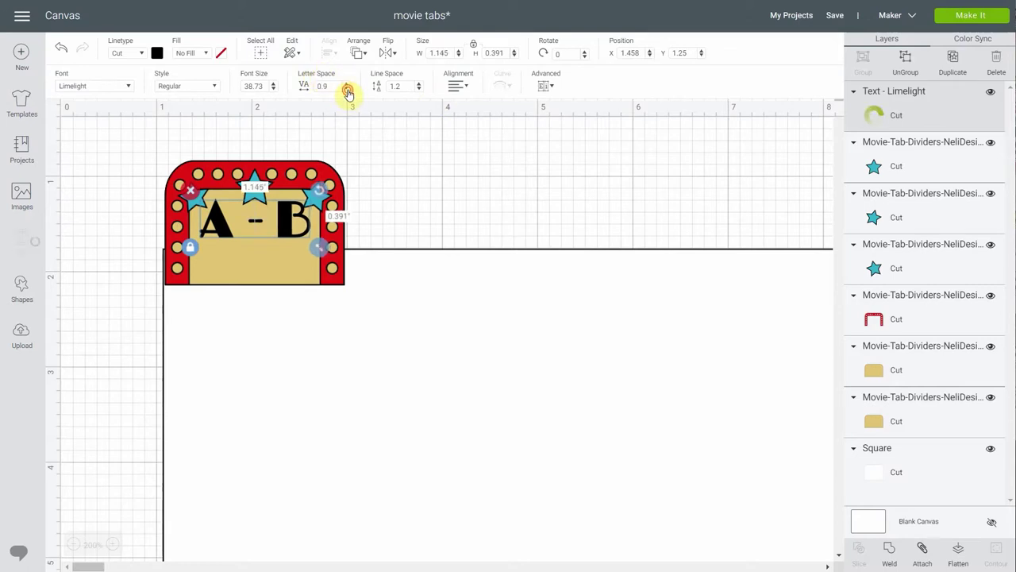
click(346, 88)
click(346, 88)
click(346, 88)
click(346, 88)
click(347, 90)
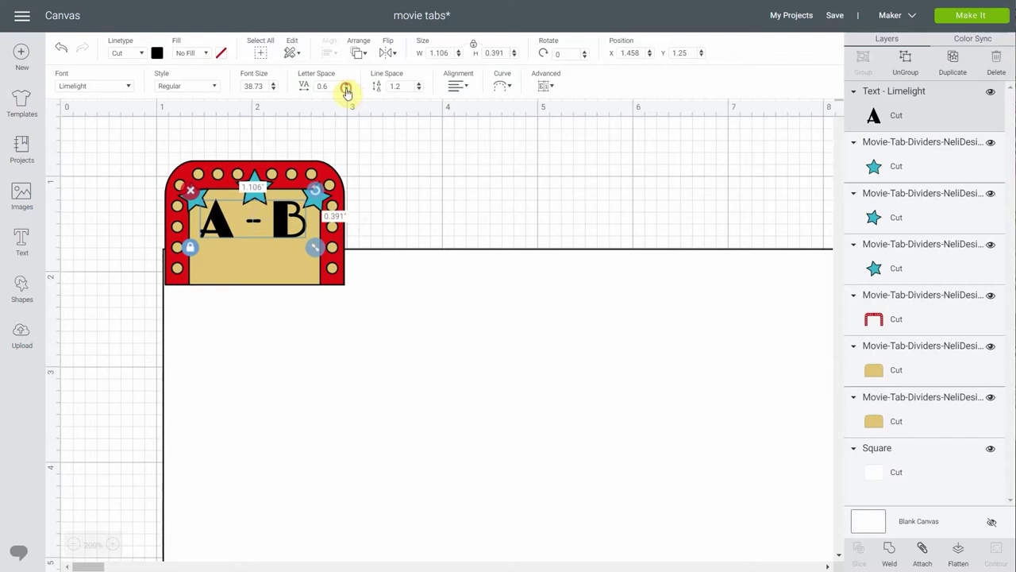
click(347, 89)
click(347, 90)
click(348, 89)
click(347, 90)
click(347, 90)
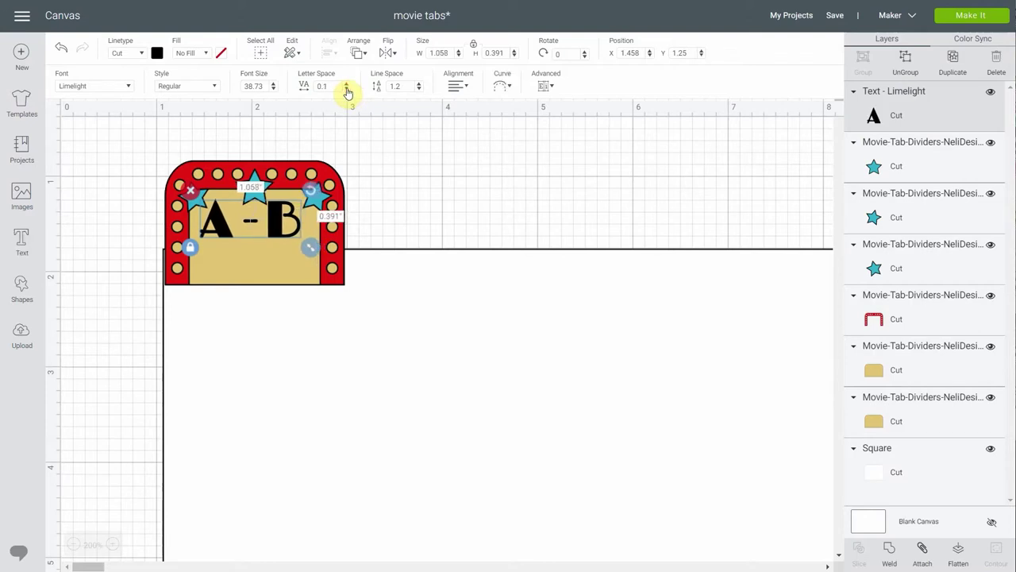
drag(284, 227, 288, 231)
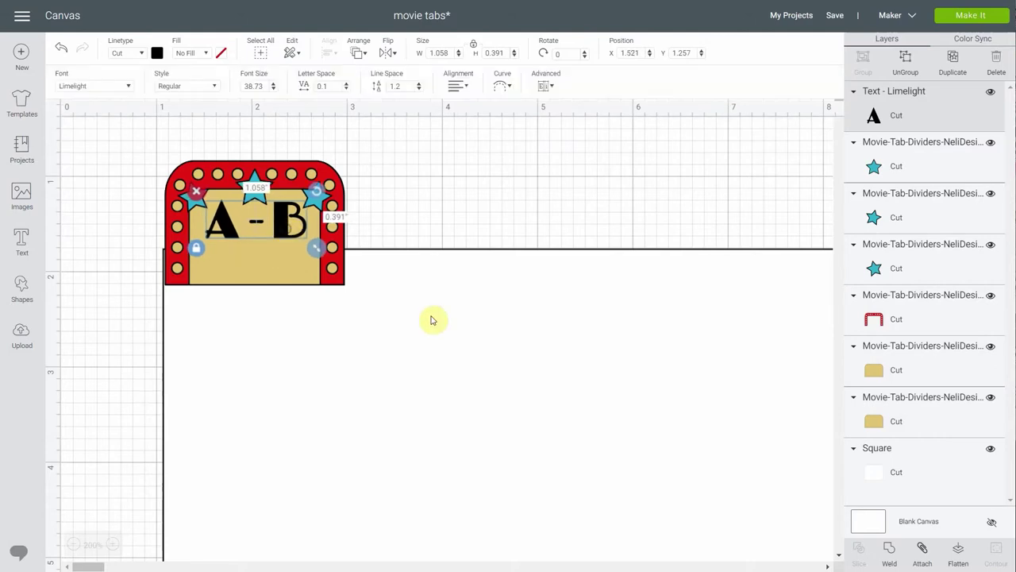
click(378, 231)
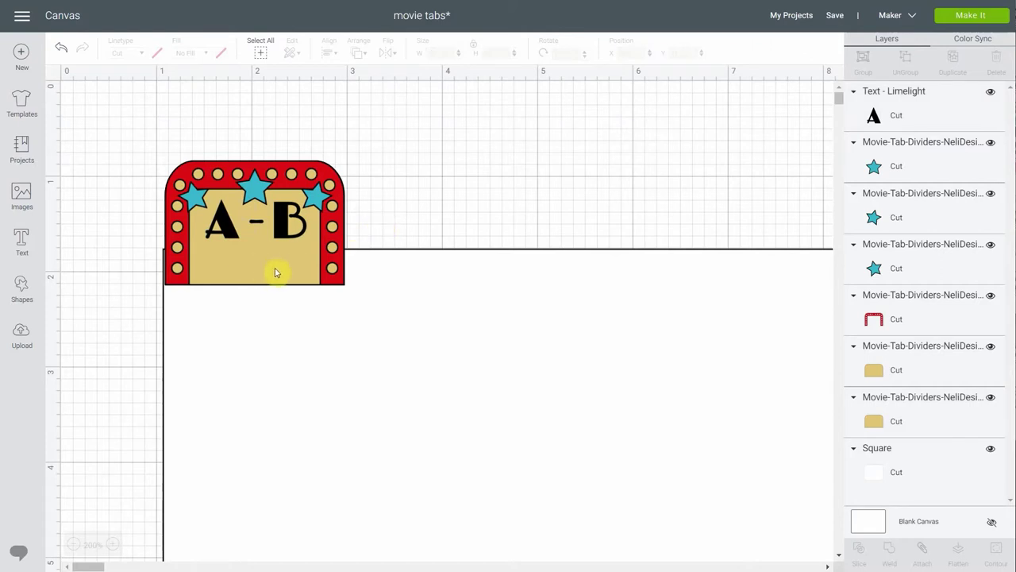
Flatten the tan background and A - B text into one Cut | Print layer and proceed to the 5-mat Prepare screen.
click(286, 223)
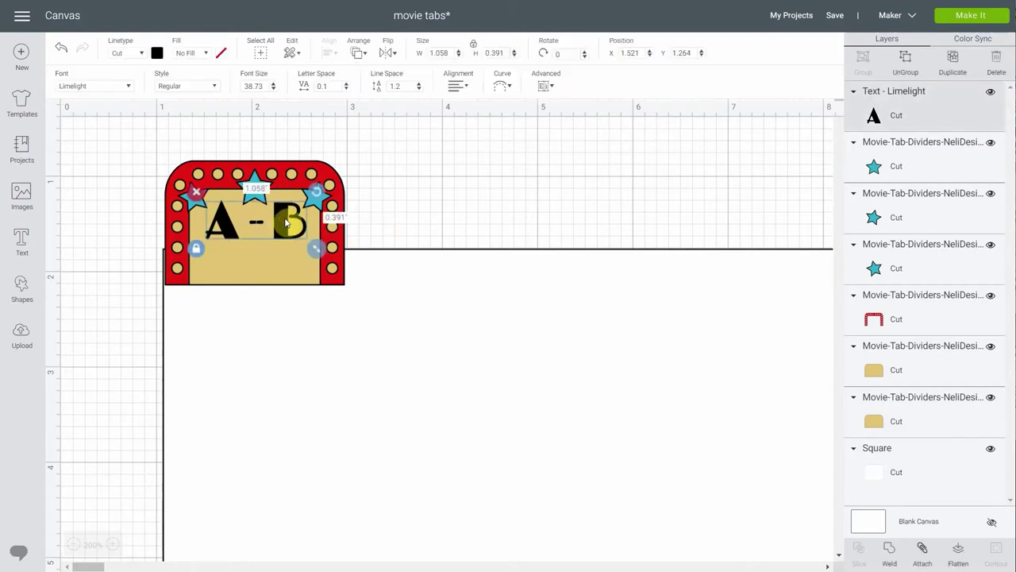
click(301, 274)
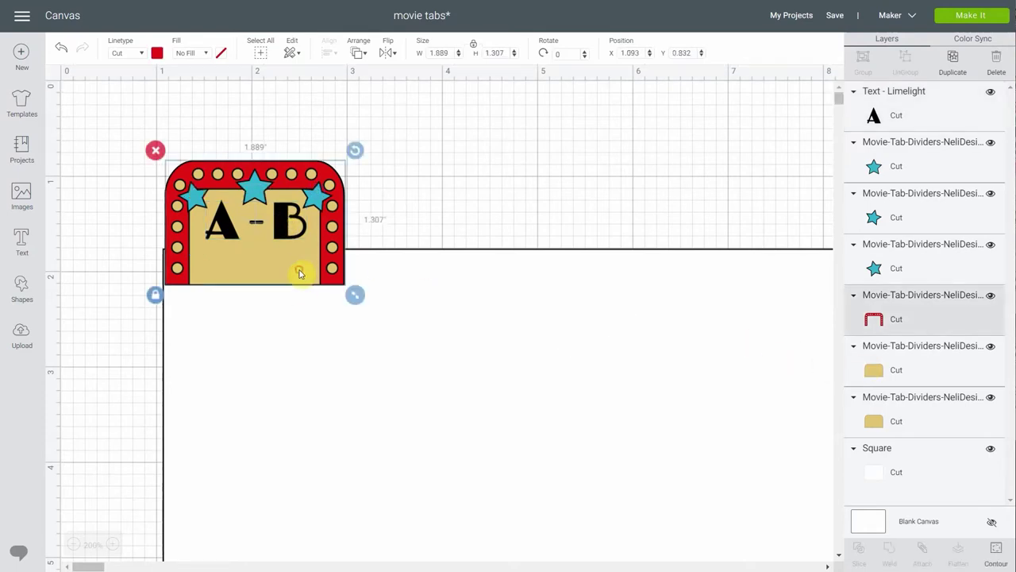
click(934, 370)
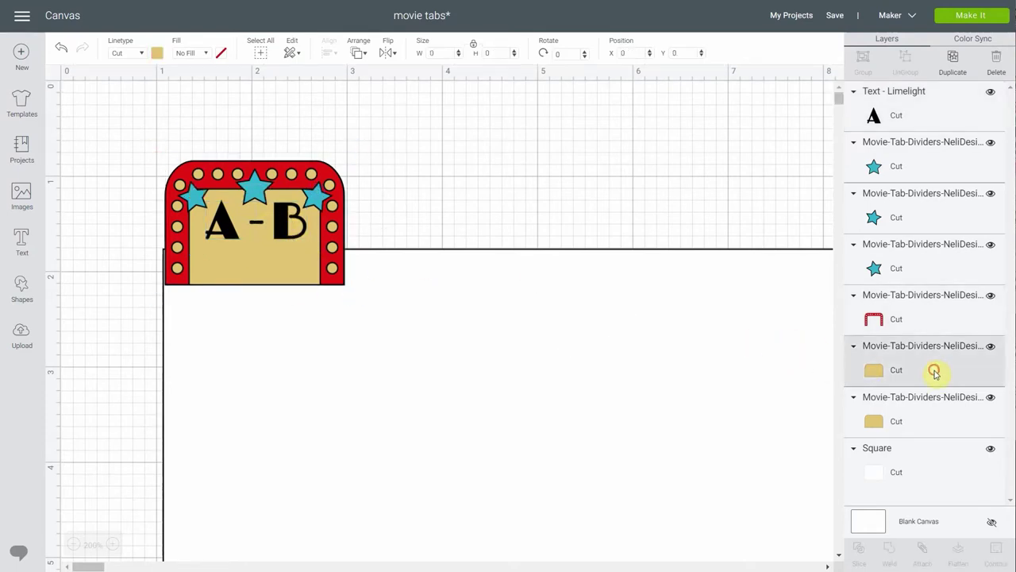
shift+click(934, 115)
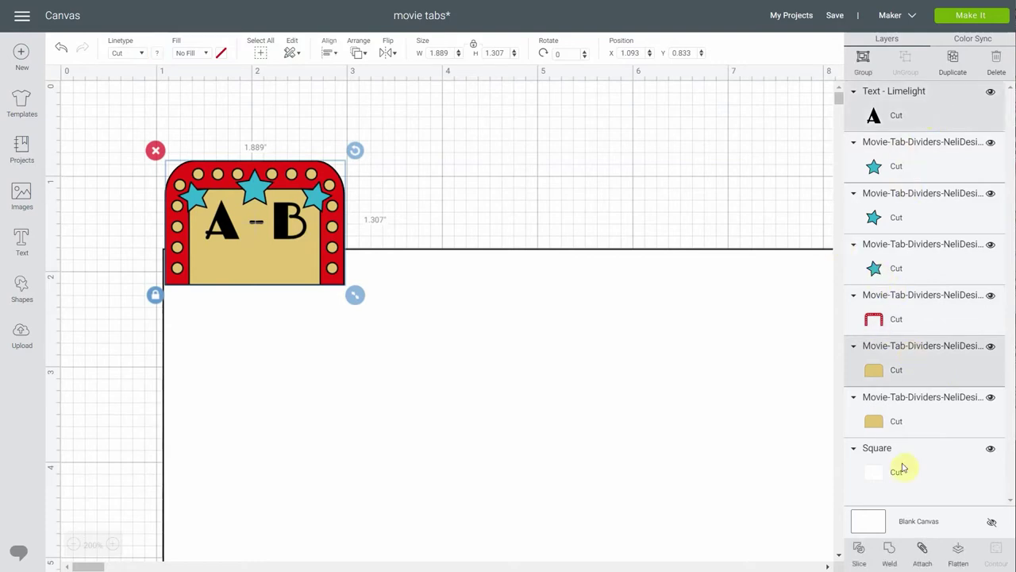
click(961, 562)
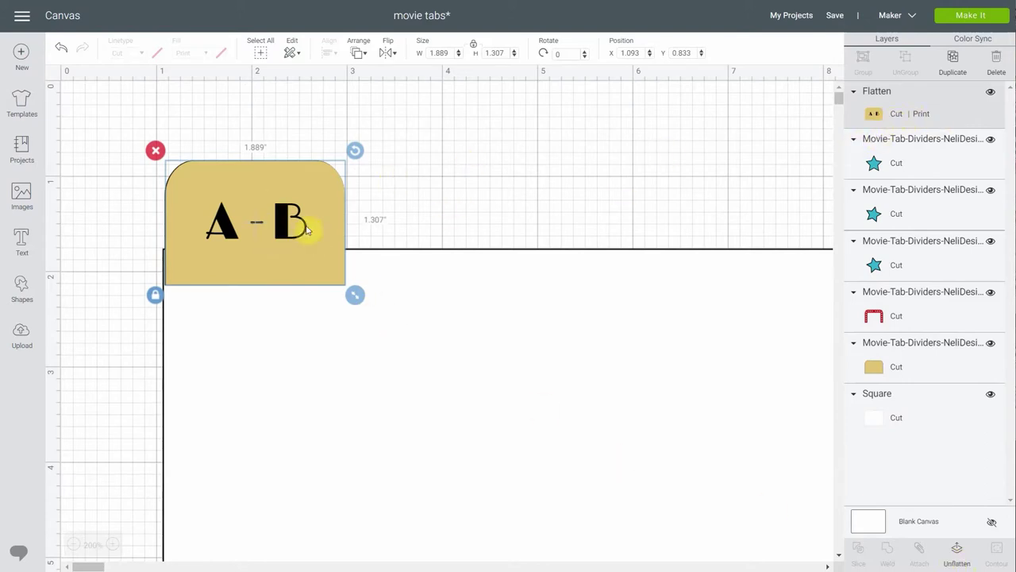
click(980, 22)
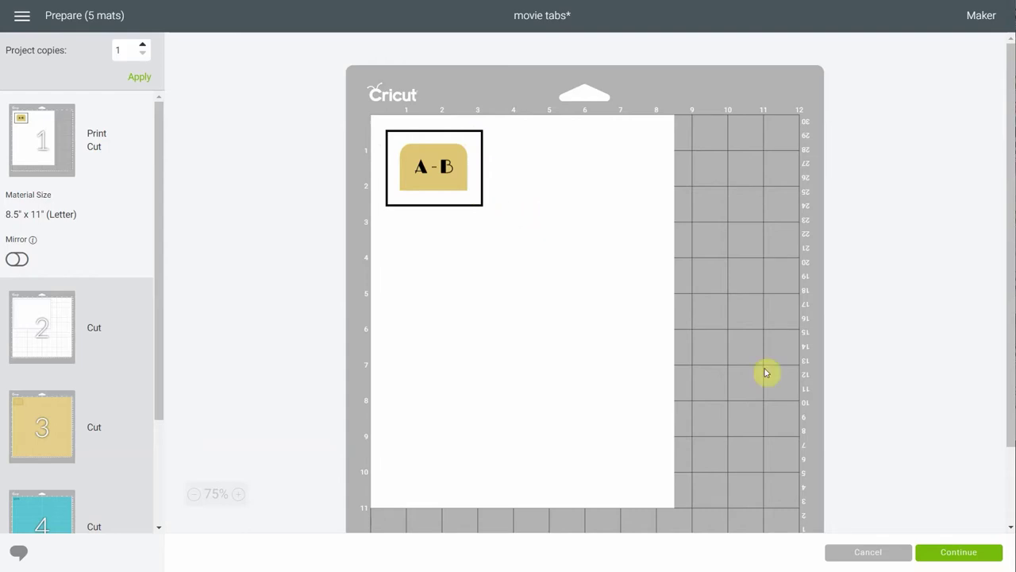
click(873, 552)
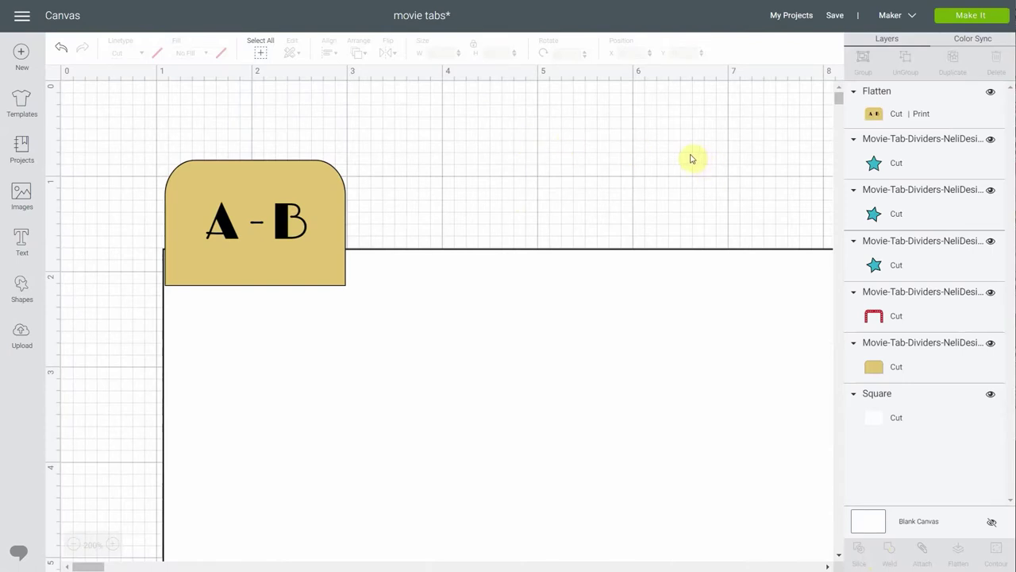
Undo the flatten and switch the A - B text's linetype from Cut to Draw.
click(62, 49)
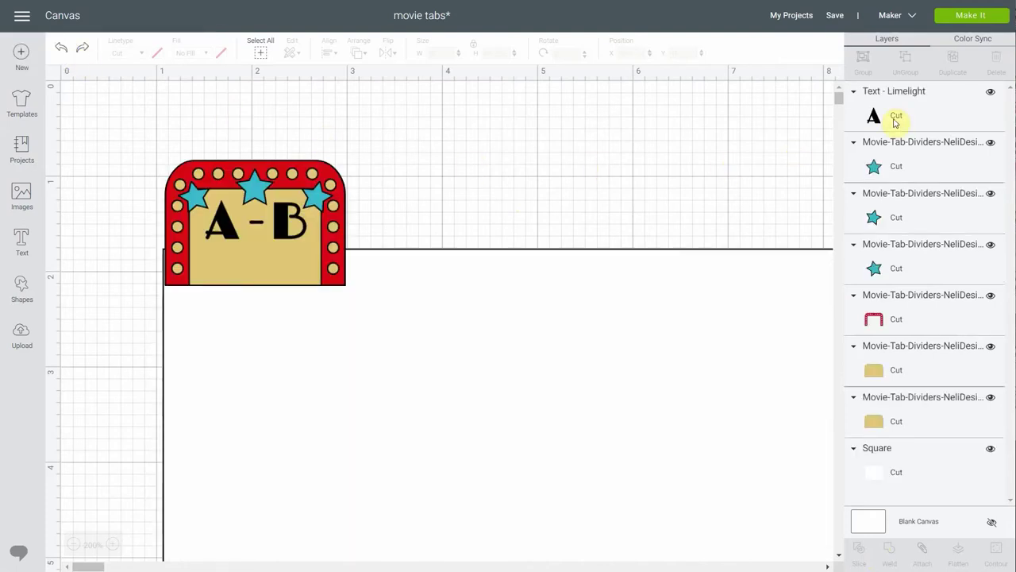
click(287, 230)
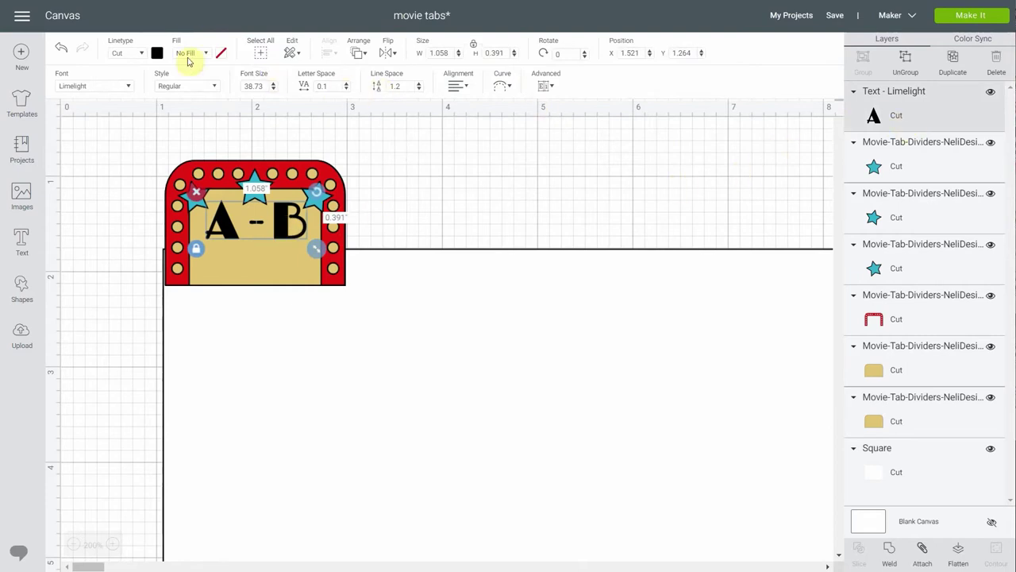
click(140, 53)
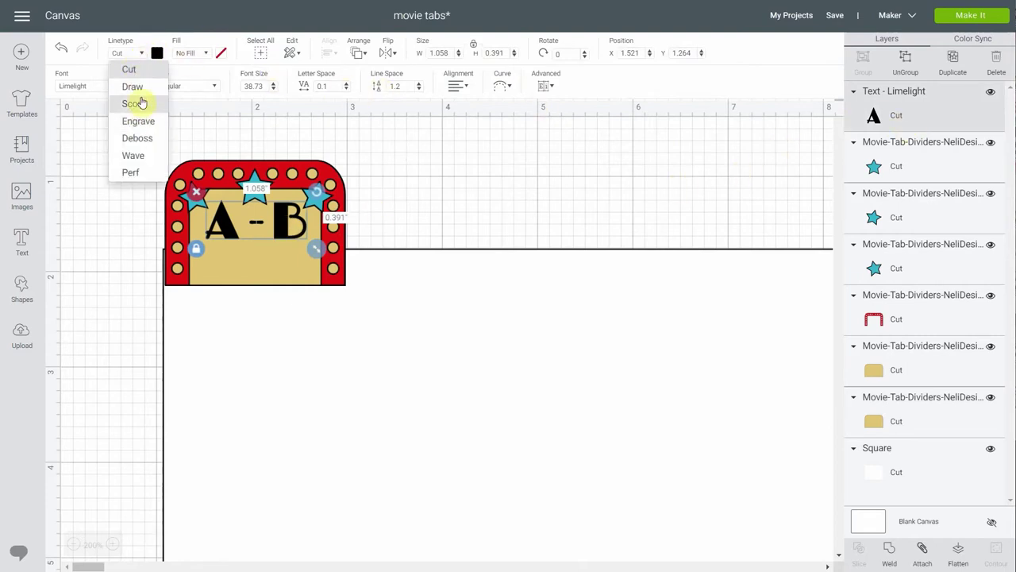
click(134, 87)
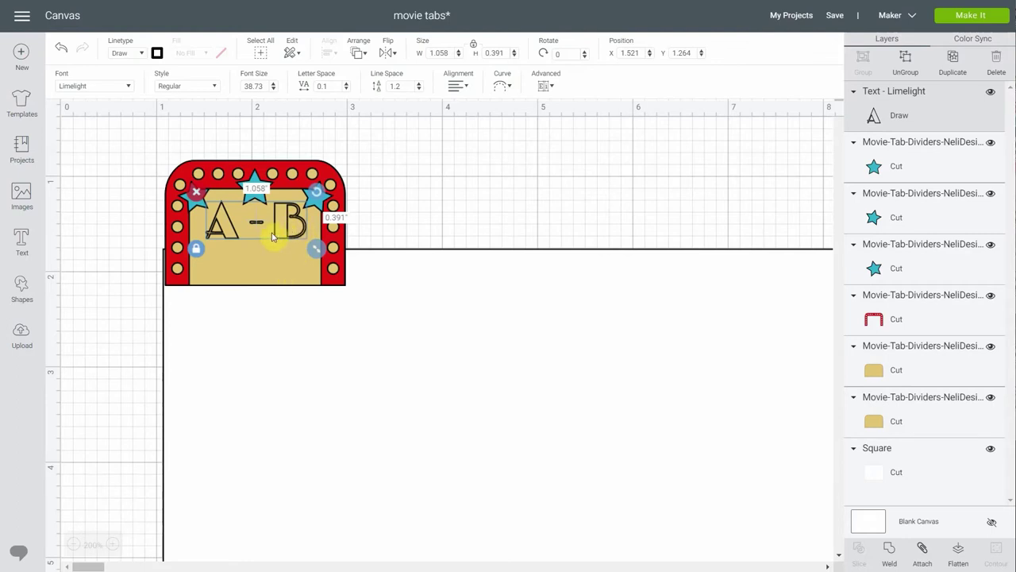
Attach the drawn text to the tan background and preview the tan mat in mat preparation.
shift+click(897, 371)
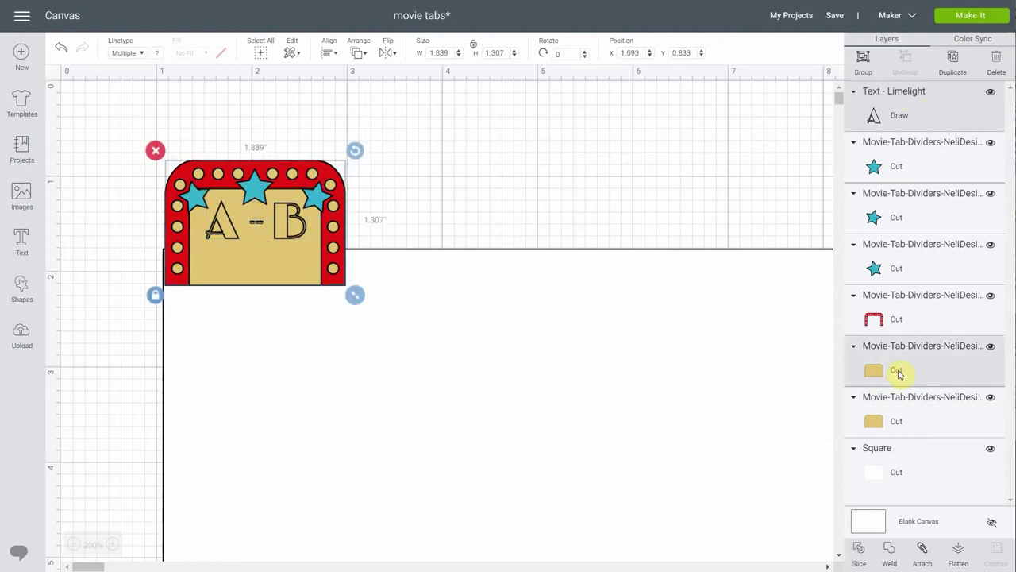
click(922, 554)
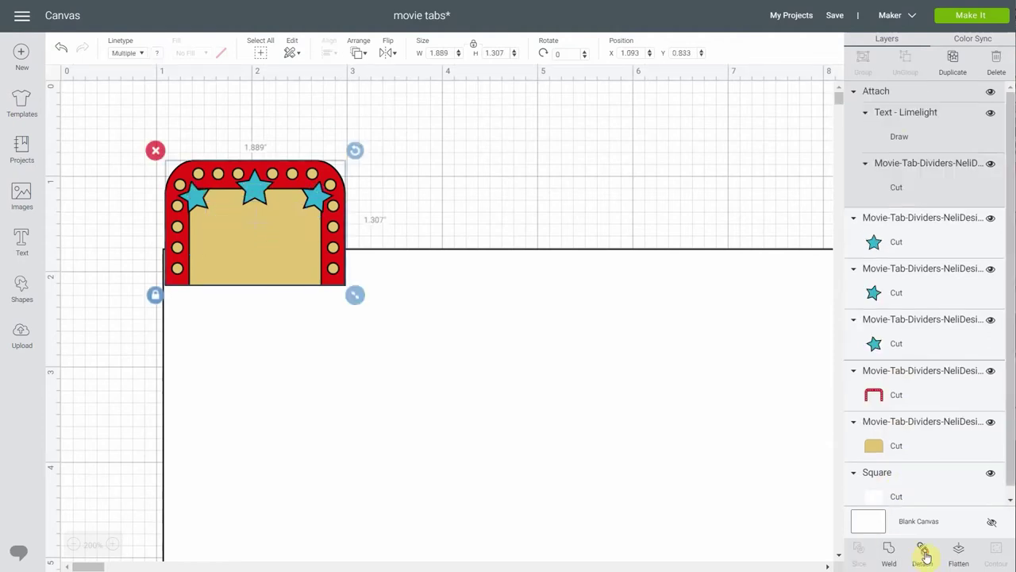
click(973, 16)
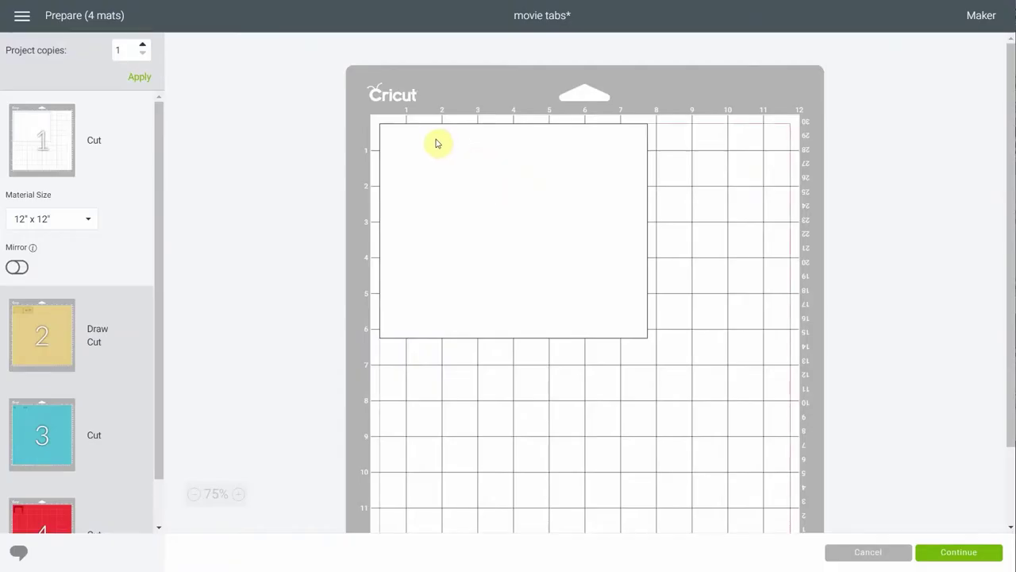
click(57, 330)
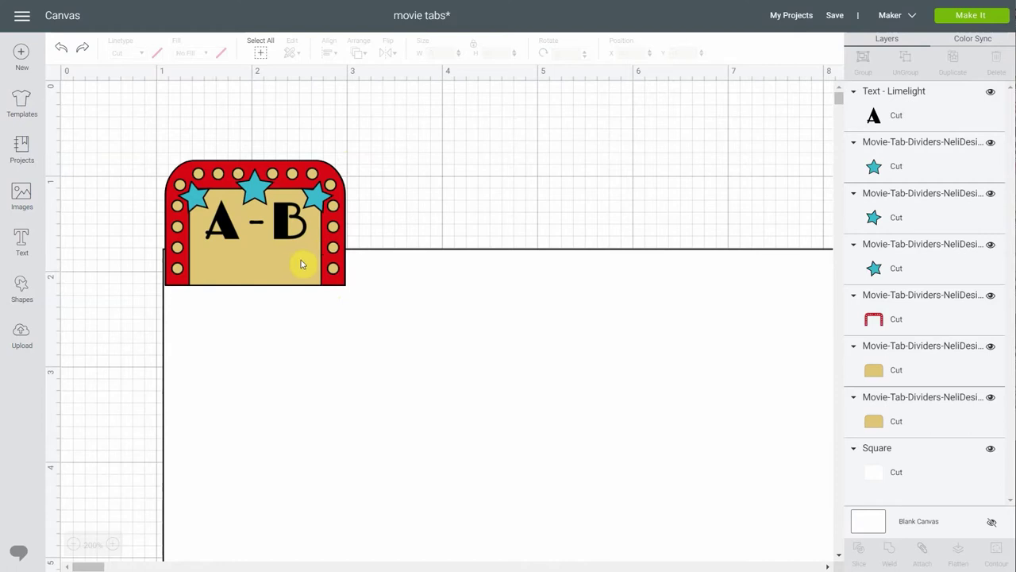
Change the tab's tan background layer to white.
click(896, 119)
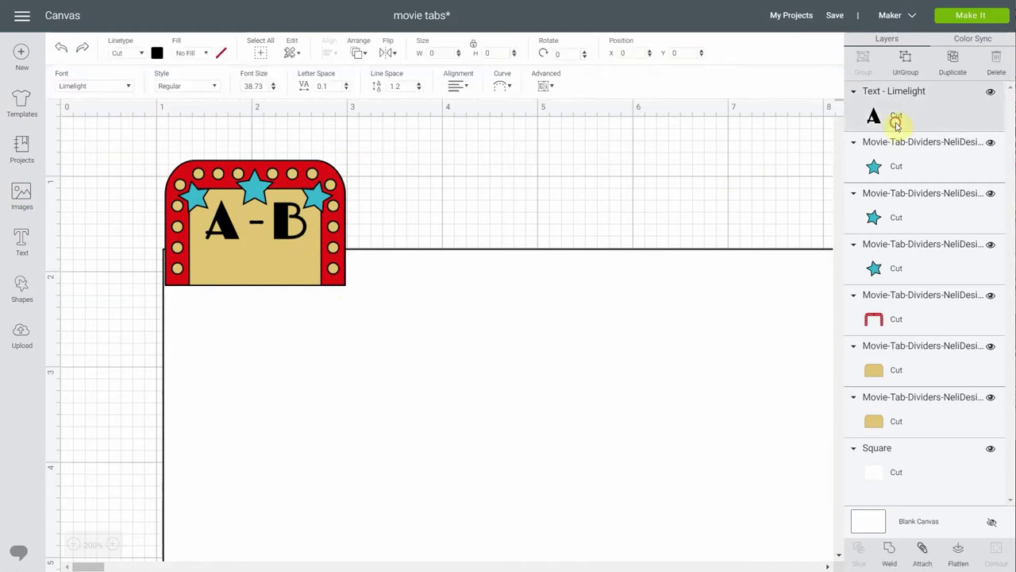
click(921, 375)
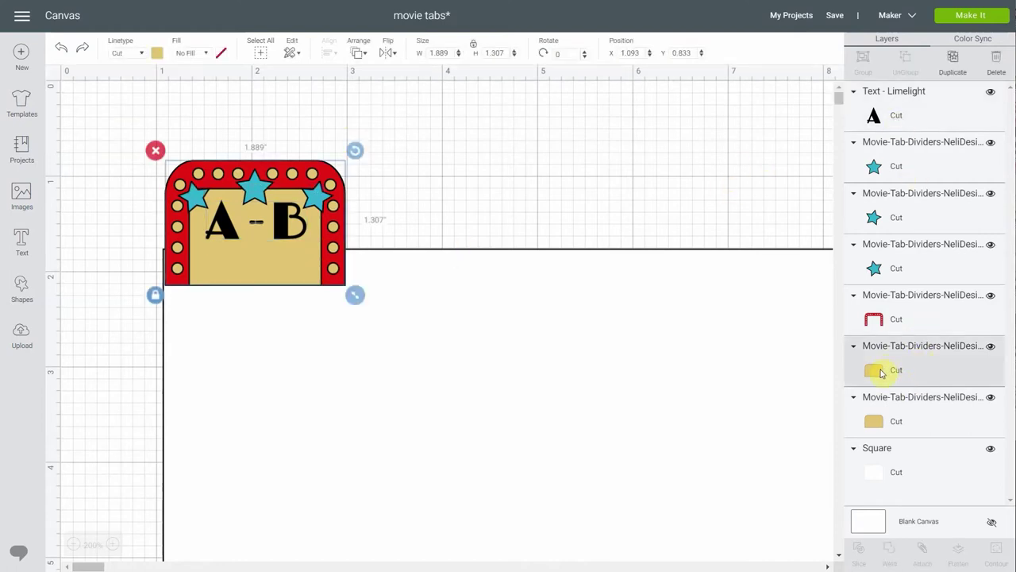
click(157, 54)
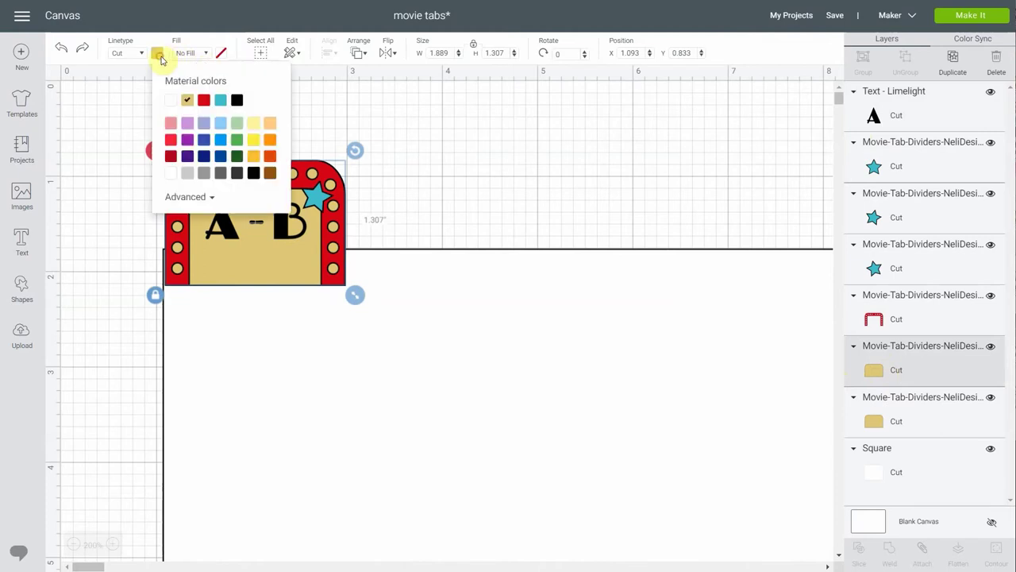
click(174, 175)
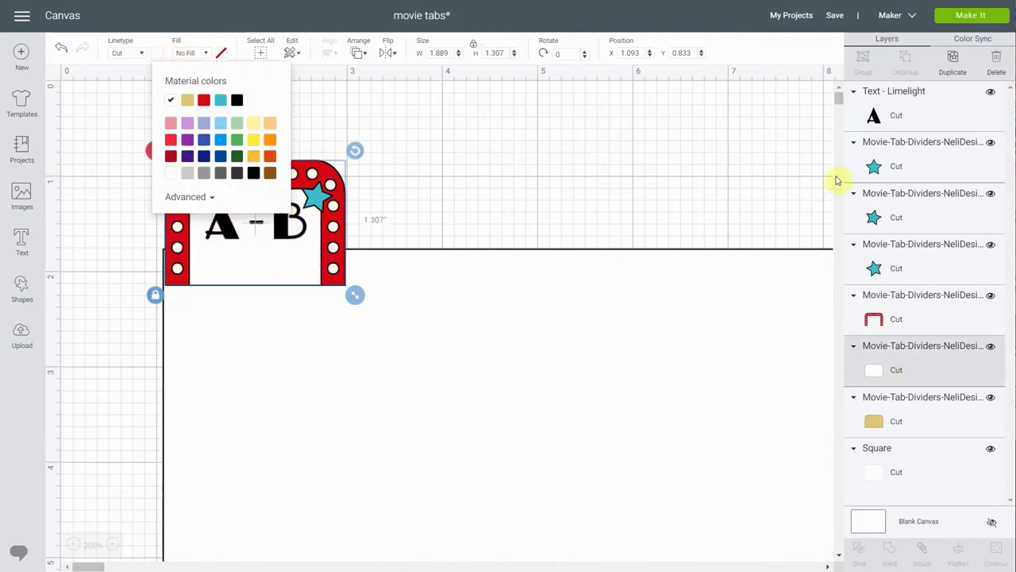
Flatten the A - B text with the white background and proceed to the 4-mat Prepare screen.
shift+click(893, 123)
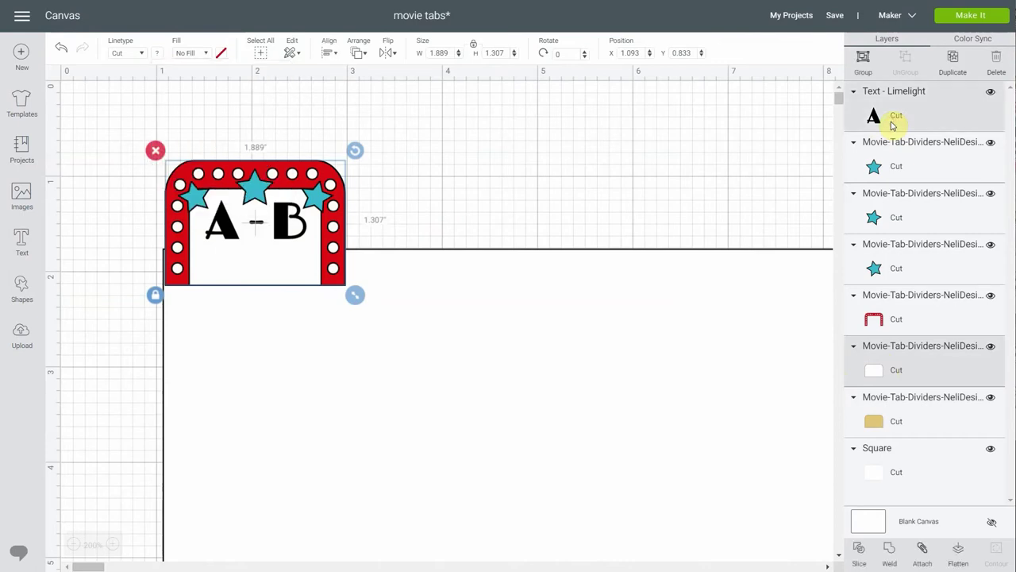
click(961, 554)
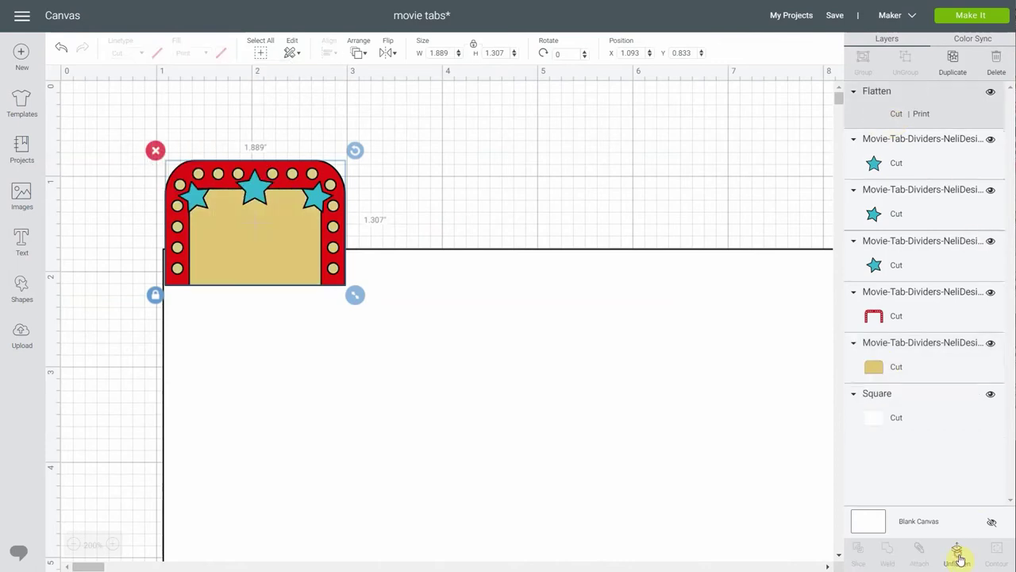
click(983, 12)
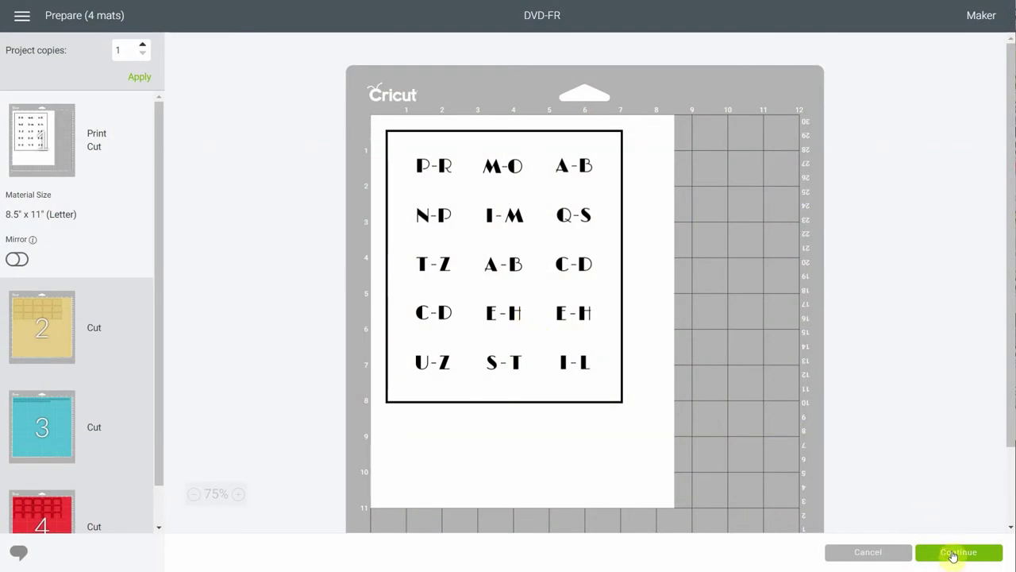
Continue from the letter-tab Print Then Cut mat preview to the Make screen.
click(957, 555)
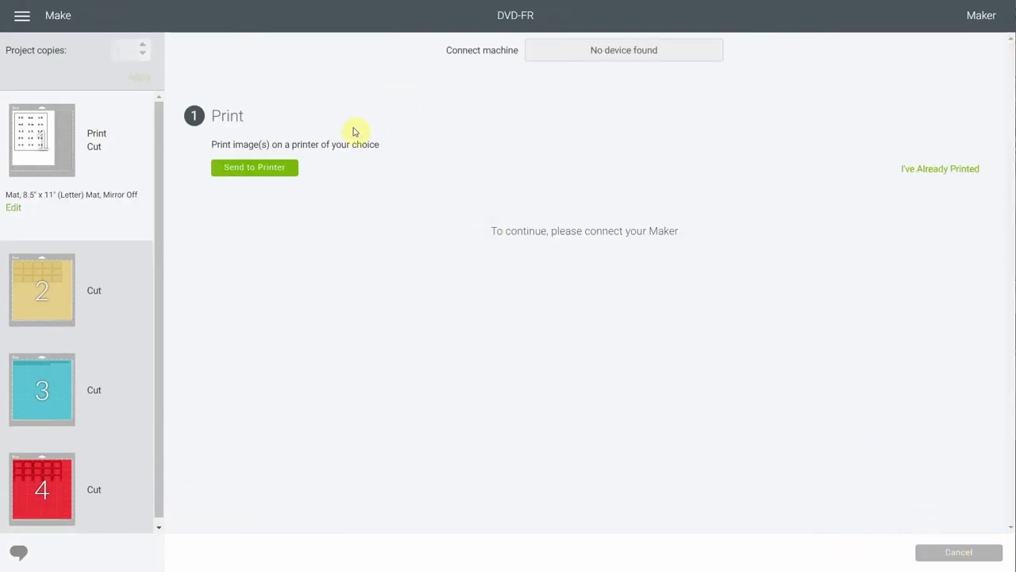
Open print setup for the letter sheet and review the available printers, Brother HL-2270DW series.
click(266, 175)
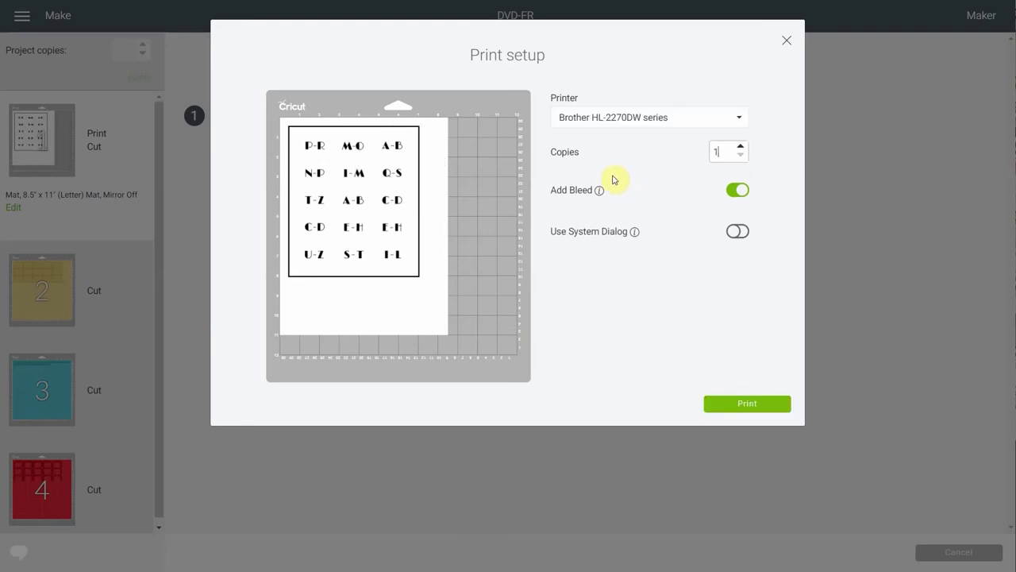
click(603, 125)
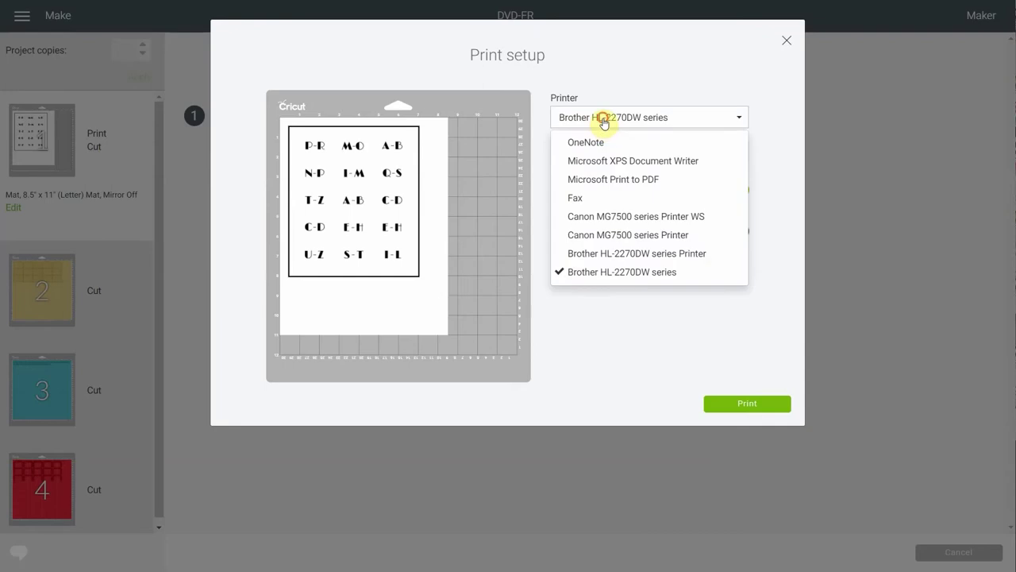